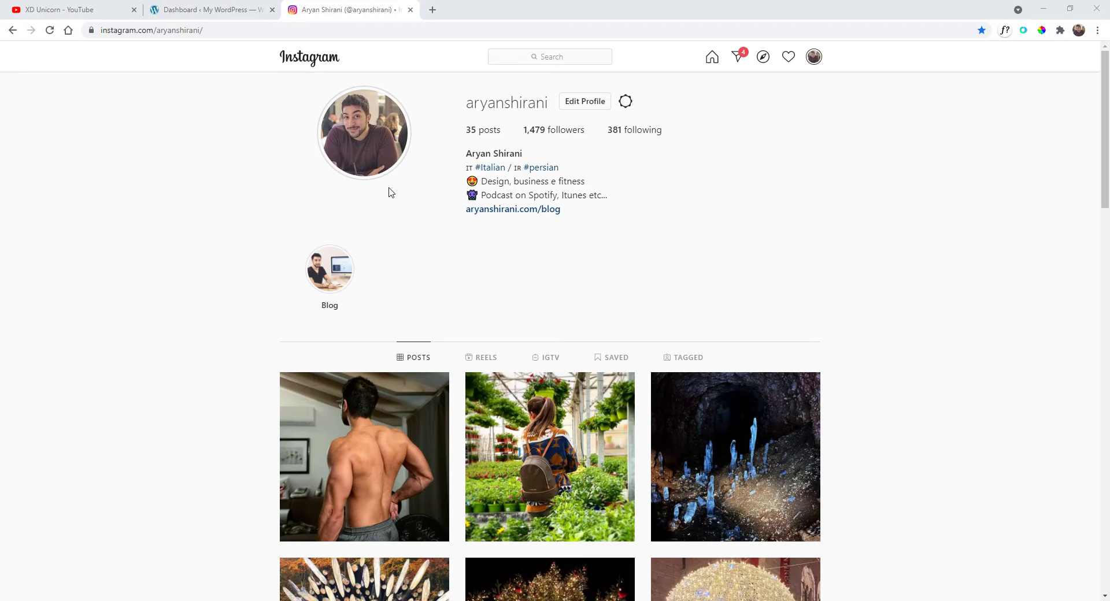
- Switch to the WordPress dashboard and open the Installed Plugins list
{"action": "left_click", "coordinate": [243, 8]}
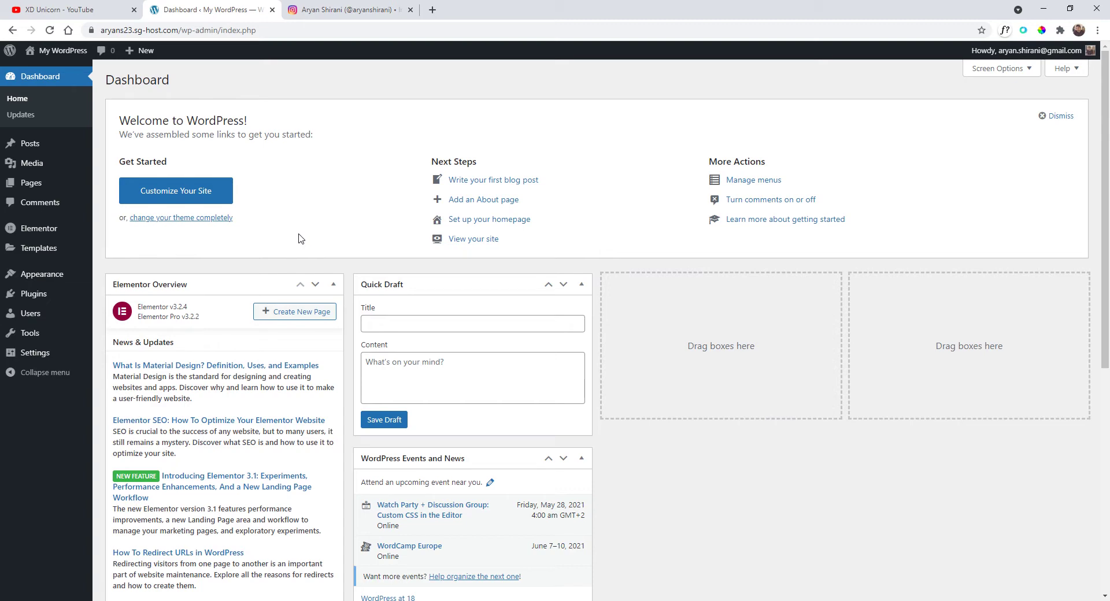
{"action": "left_click", "coordinate": [56, 296]}
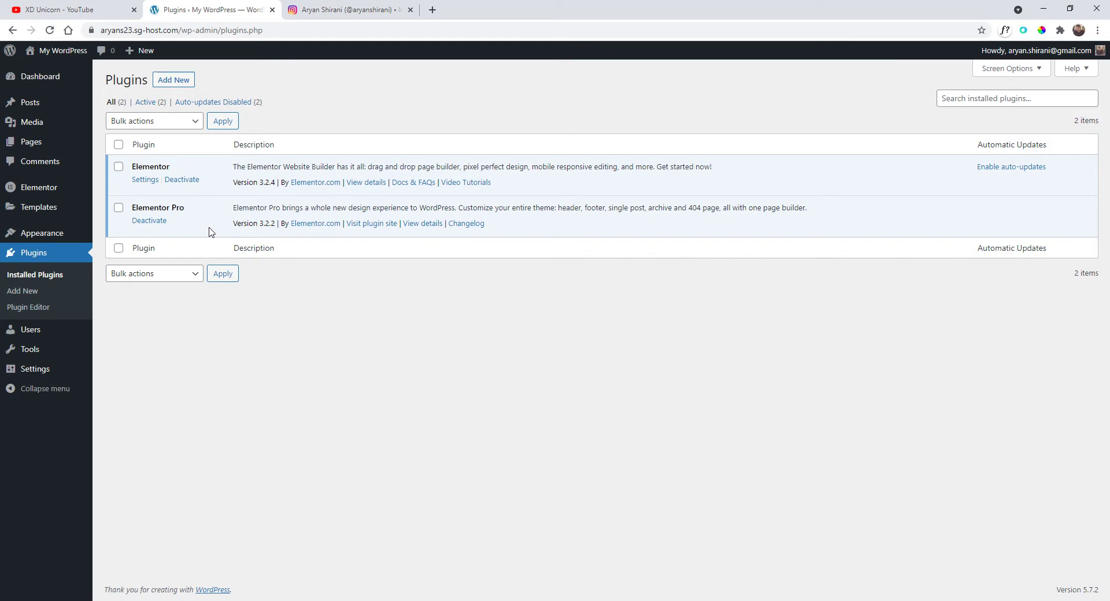
- Search the plugin directory for 'spotlight', then install and activate Spotlight Social Media Feeds
{"action": "left_click", "coordinate": [178, 85]}
{"action": "left_click", "coordinate": [959, 110]}
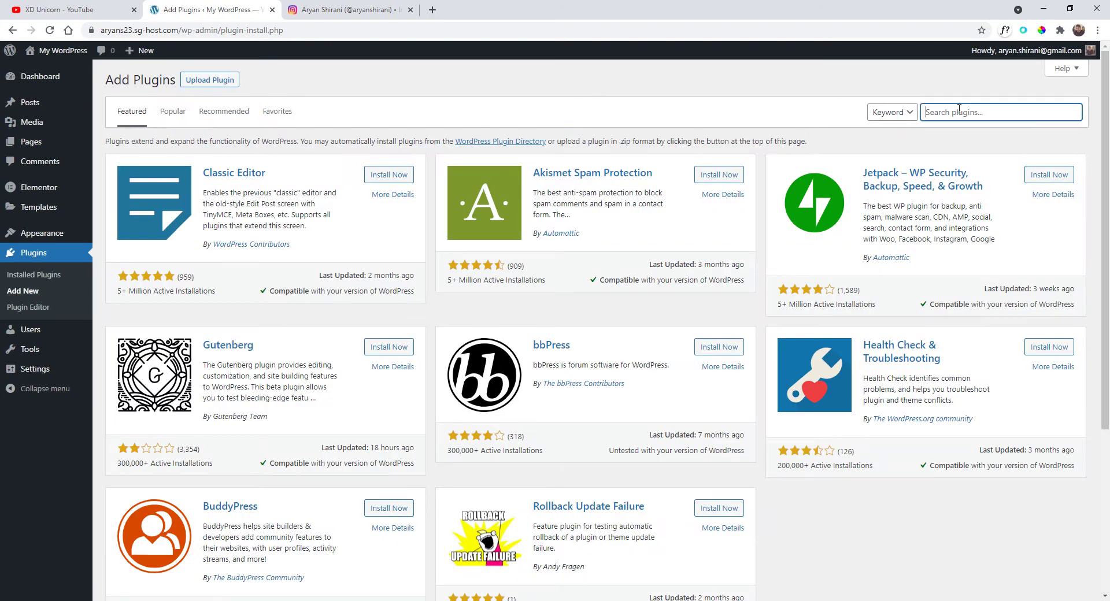
{"action": "type", "text": "spotlight"}
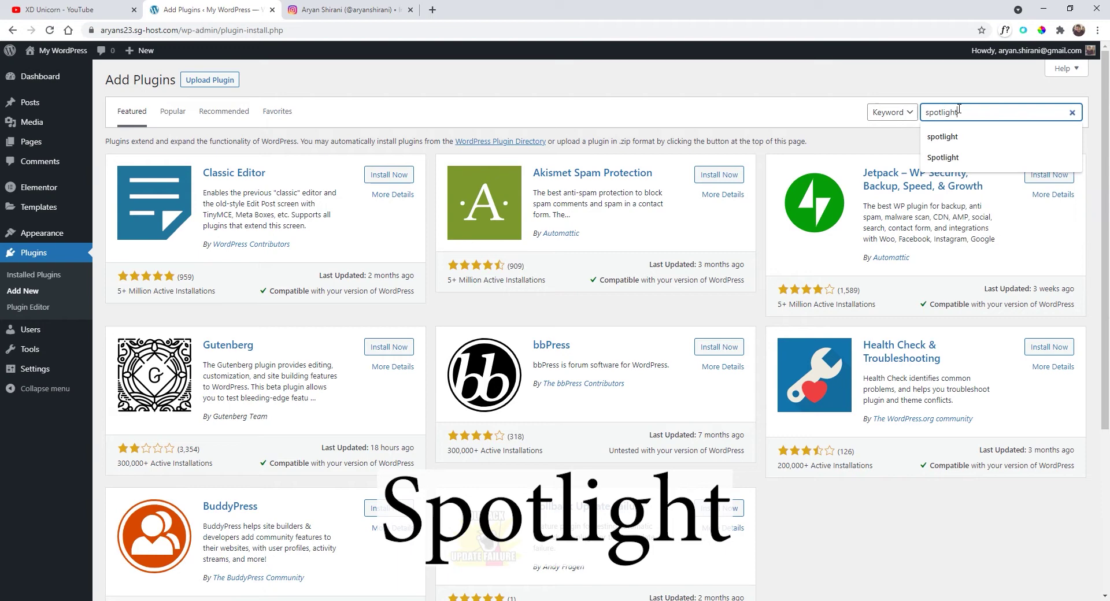
{"action": "key", "text": "Return"}
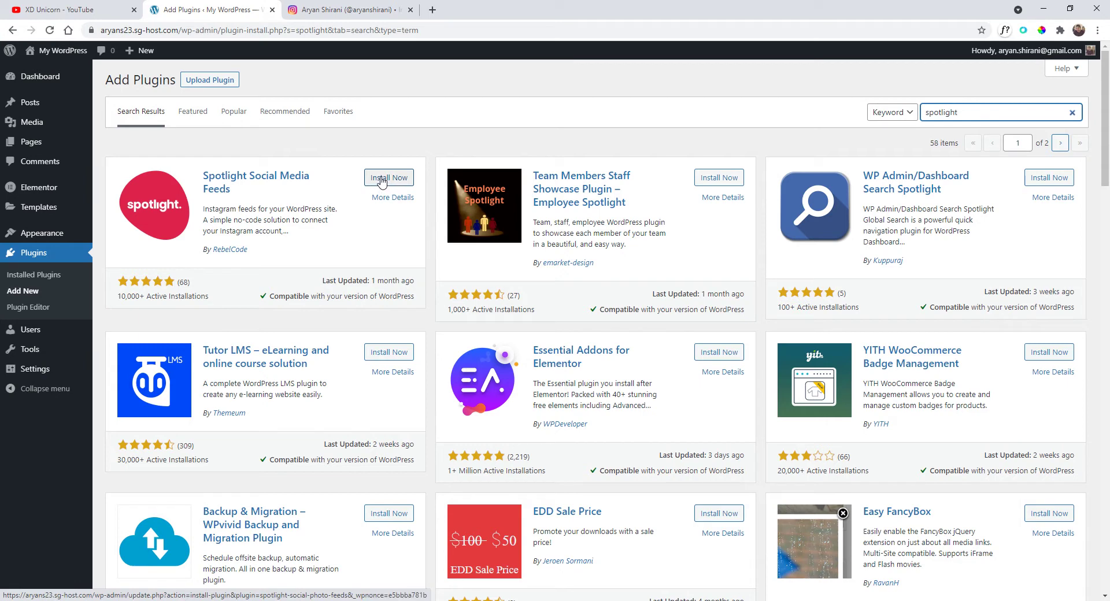
{"action": "left_click", "coordinate": [379, 182]}
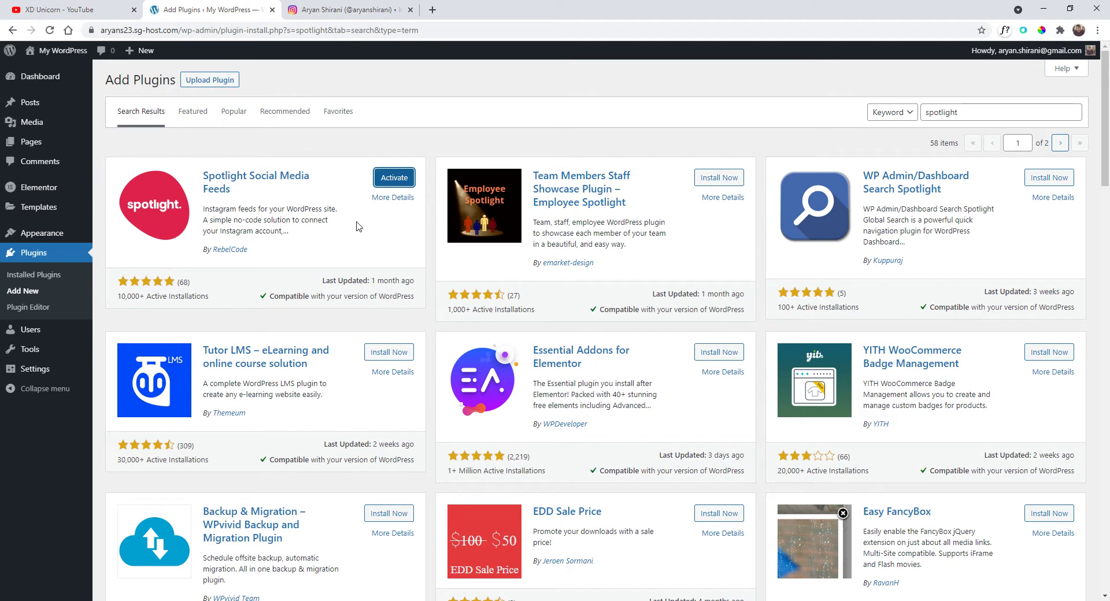
{"action": "left_click", "coordinate": [392, 180]}
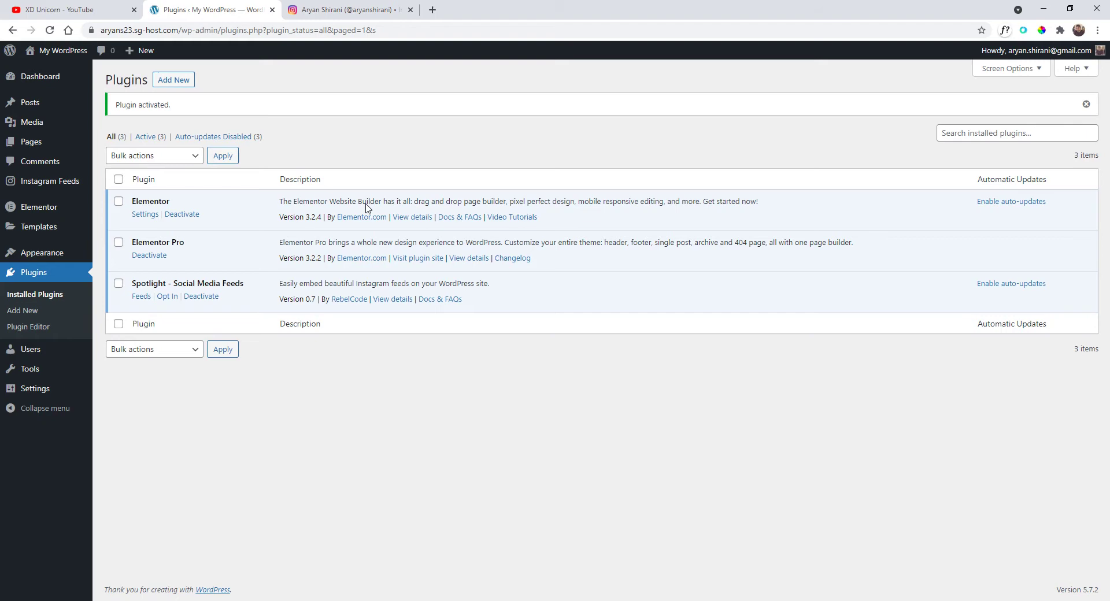
- Check the Instagram profile, then return to WordPress and open Spotlight's Feeds page
{"action": "left_click", "coordinate": [349, 10]}
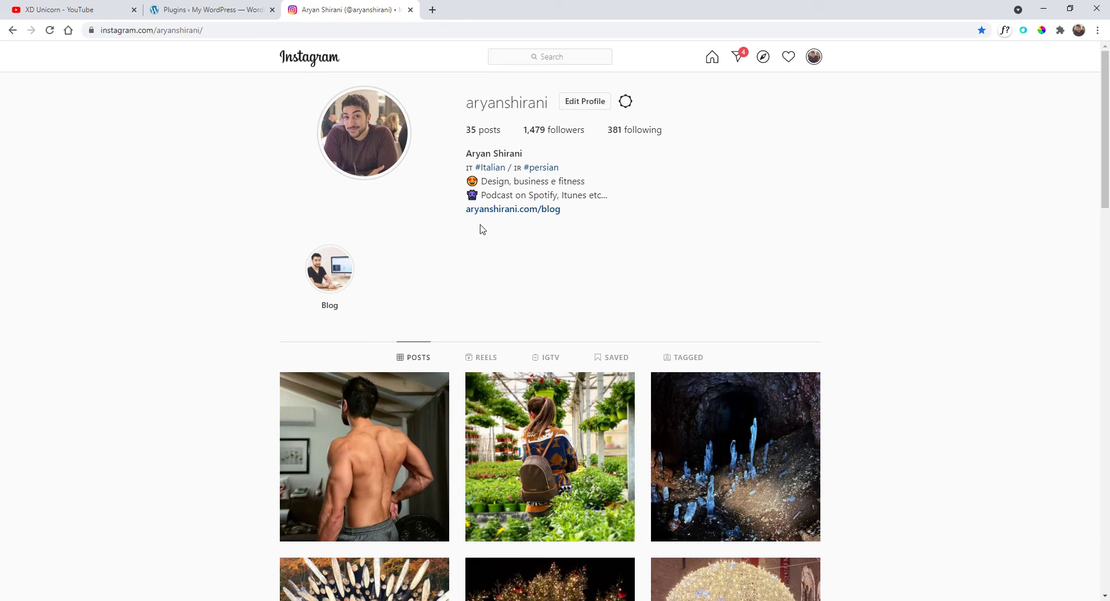
{"action": "left_click", "coordinate": [248, 10]}
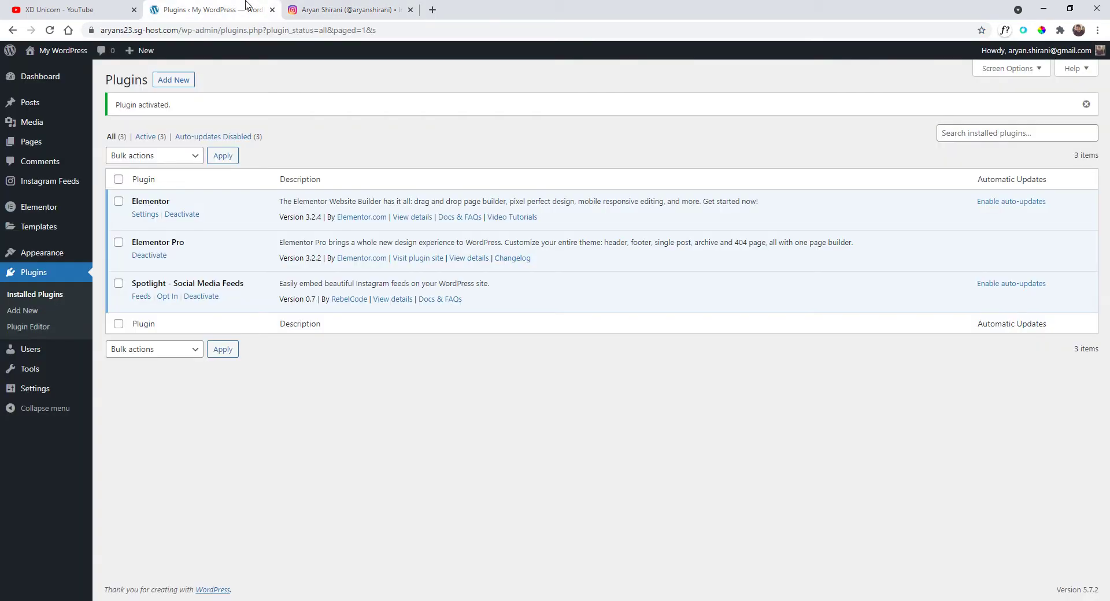
{"action": "left_click", "coordinate": [142, 297]}
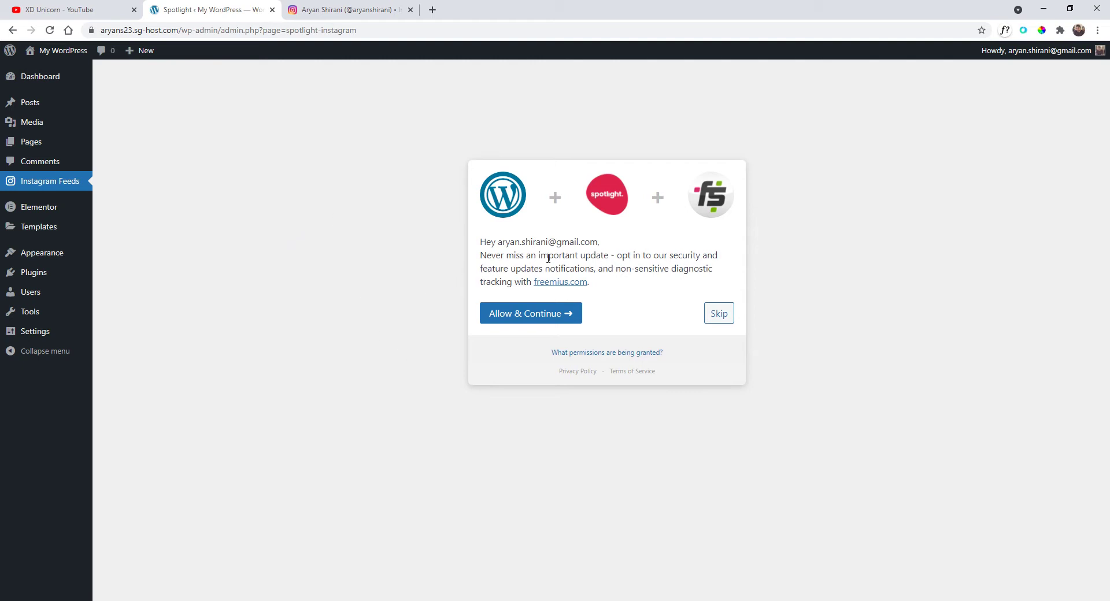
- Skip Spotlight's opt-in prompt, check the Instagram profile, and return to the account connection page
{"action": "left_click", "coordinate": [718, 318]}
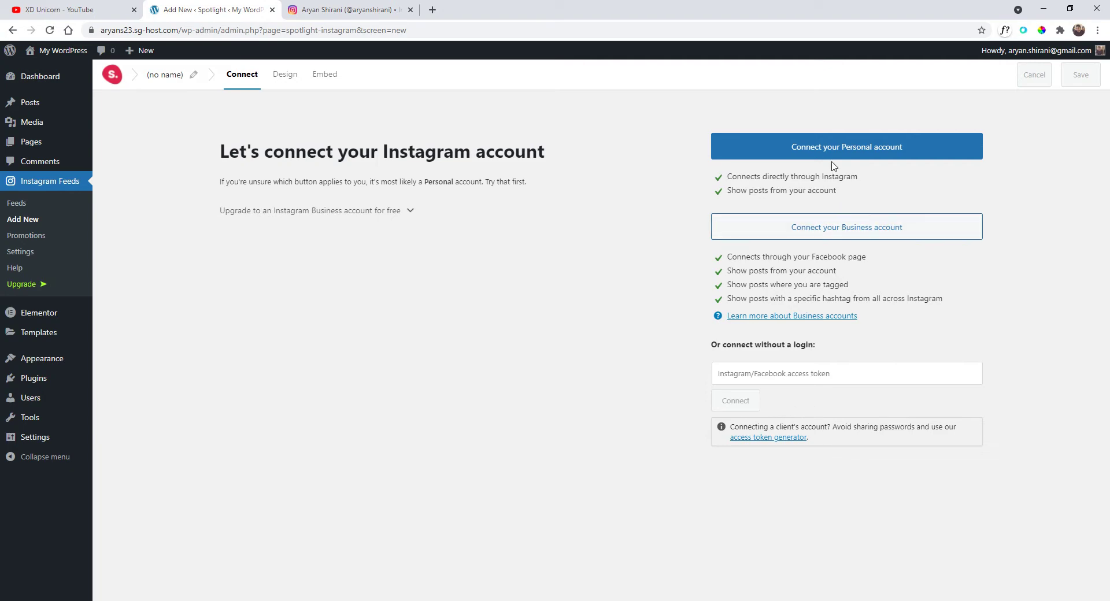
{"action": "left_click", "coordinate": [350, 9]}
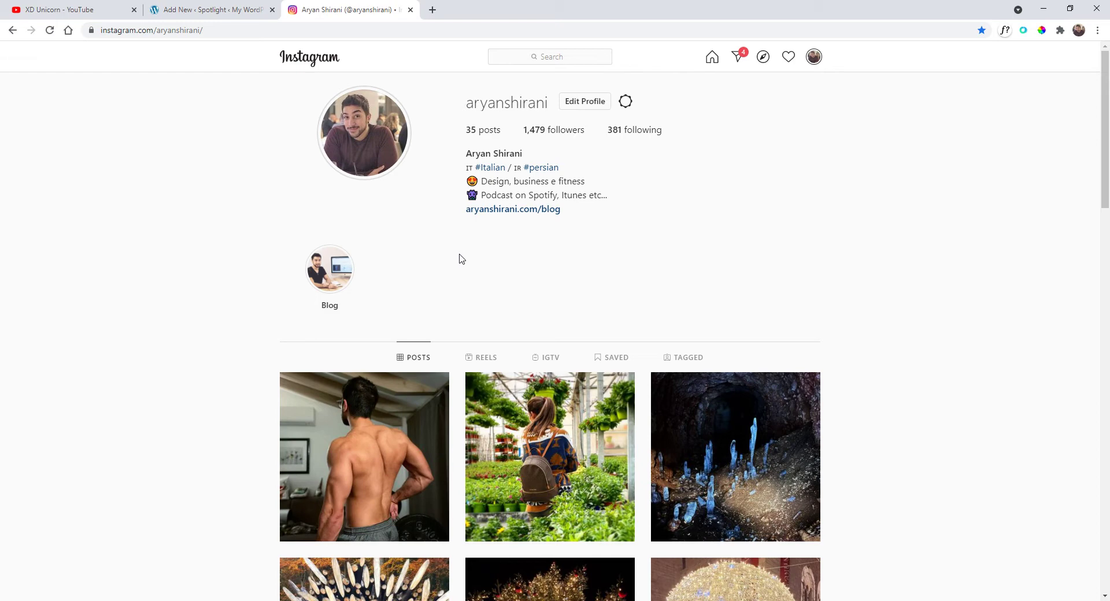
{"action": "left_click", "coordinate": [225, 8]}
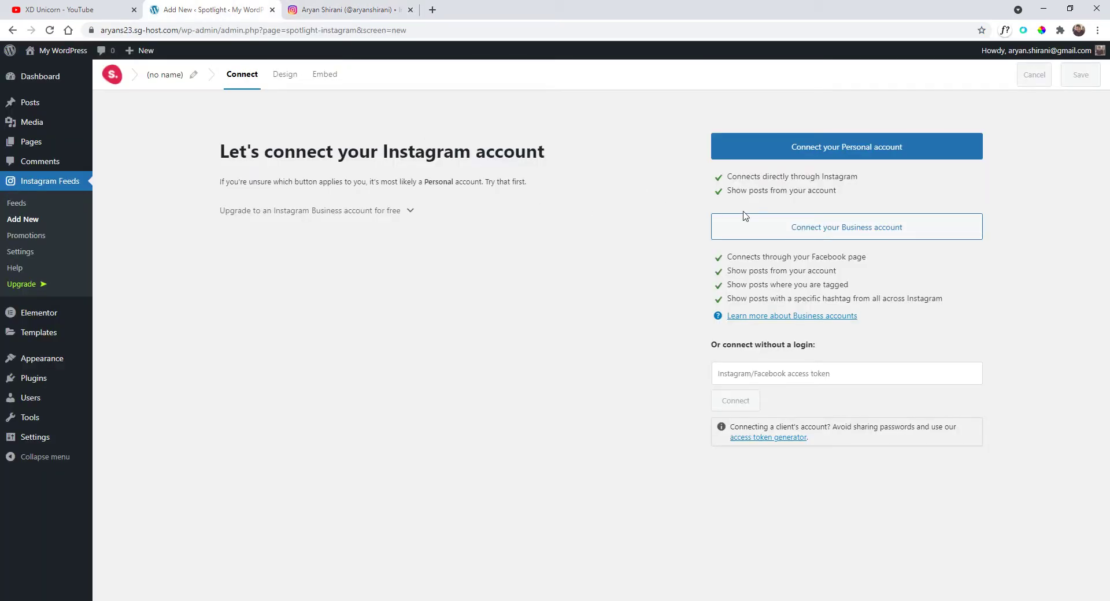
- Connect the personal Instagram account and allow Spotlight access to it
{"action": "left_click", "coordinate": [842, 153]}
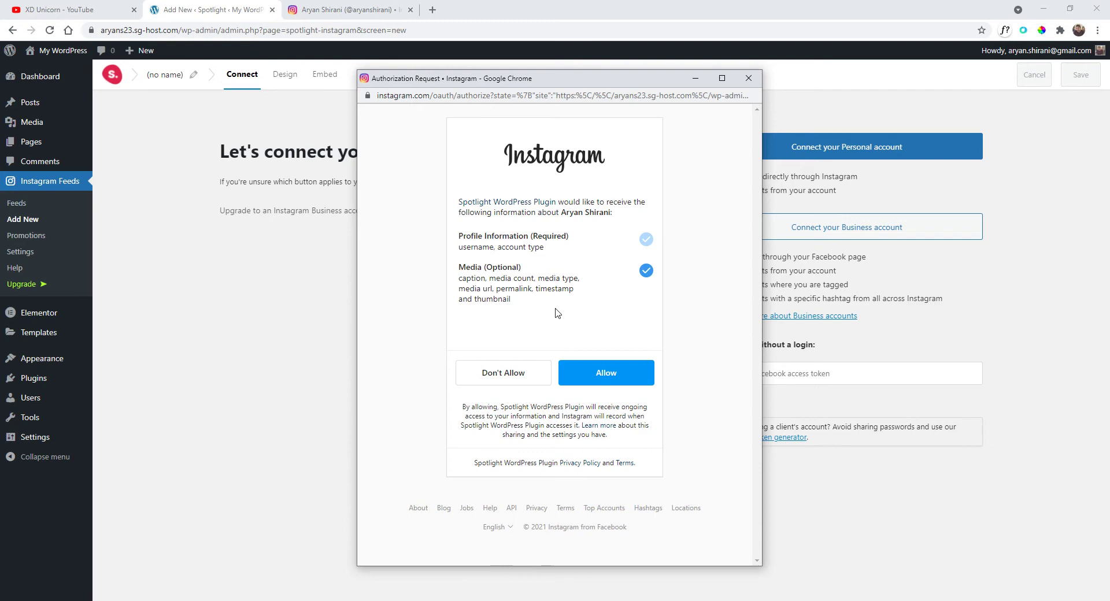
{"action": "left_click", "coordinate": [593, 383]}
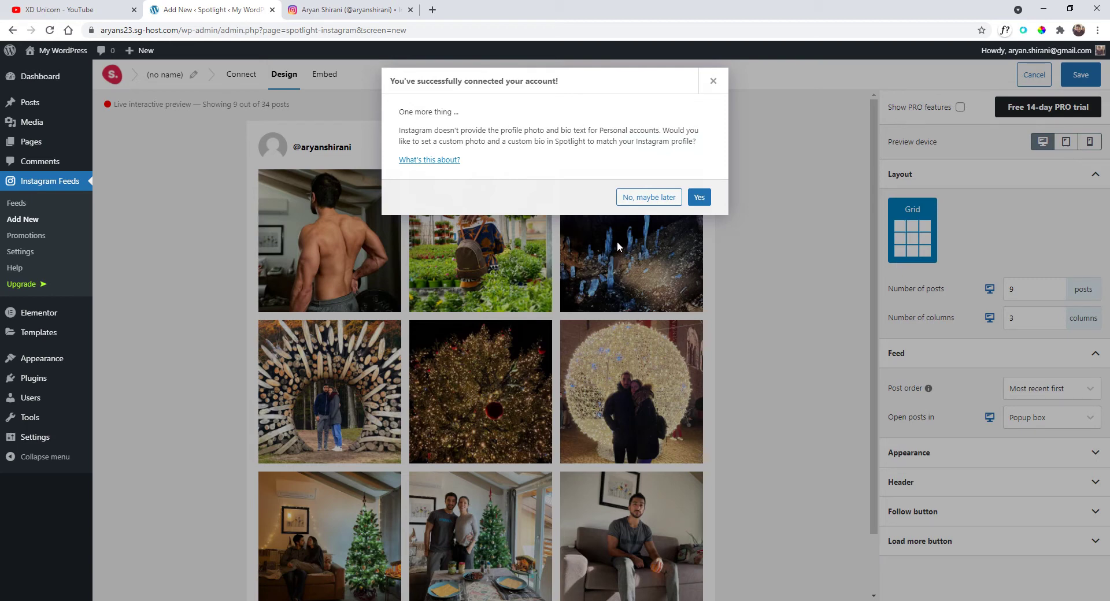
- Decline the custom photo and bio, then toggle PRO-only options on and off, leaving them hidden
{"action": "left_click", "coordinate": [654, 198]}
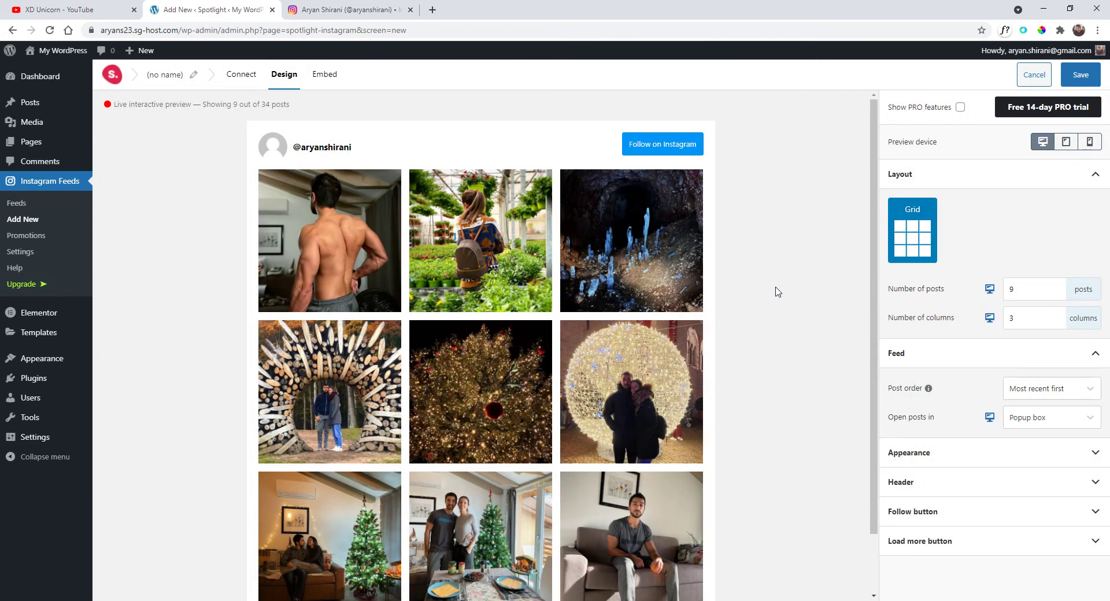
{"action": "left_click", "coordinate": [960, 107]}
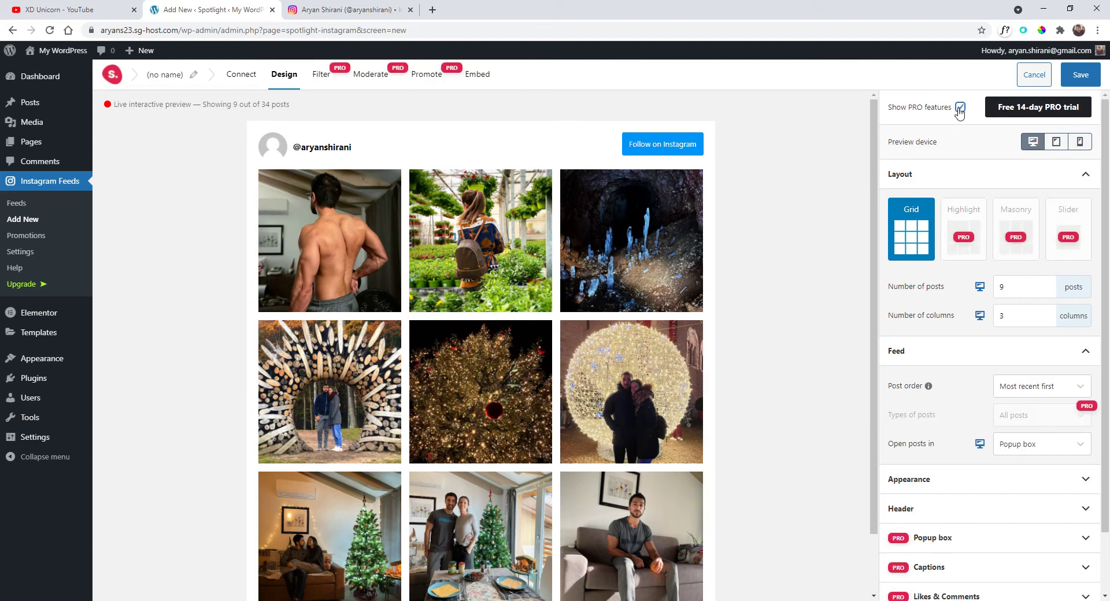
{"action": "left_click", "coordinate": [960, 108]}
{"action": "left_click", "coordinate": [960, 108]}
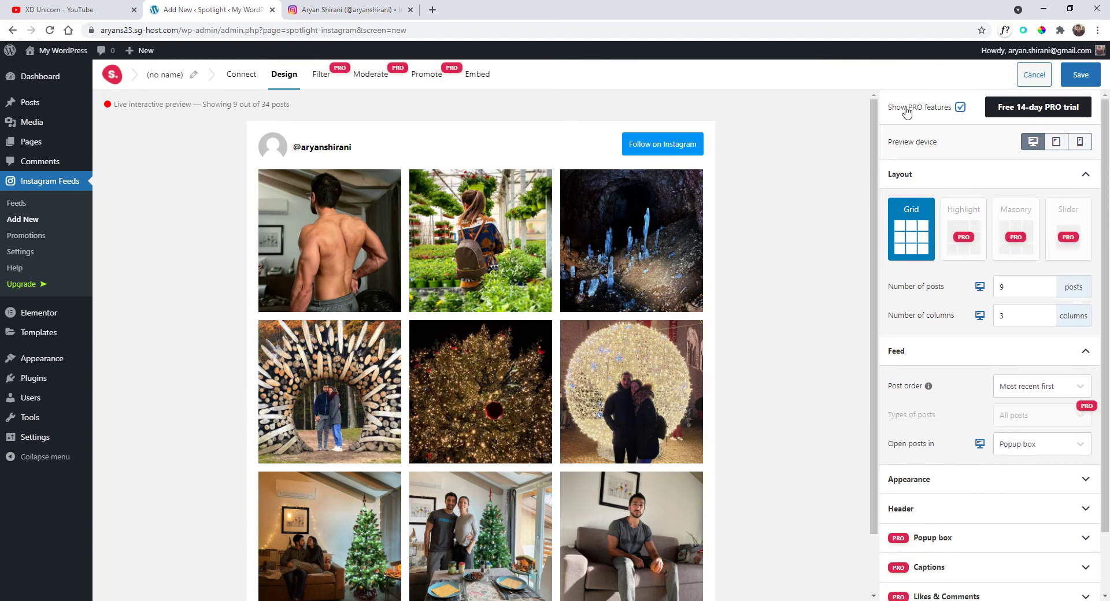
{"action": "left_click", "coordinate": [944, 117]}
{"action": "left_click", "coordinate": [951, 115]}
{"action": "left_click", "coordinate": [961, 108]}
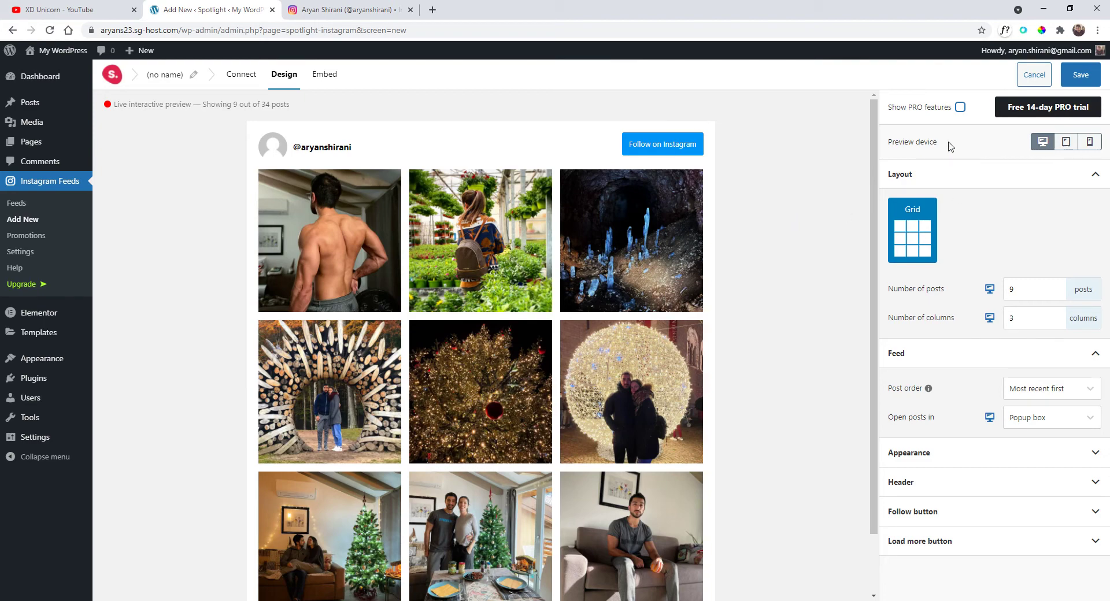
- Preview the feed on tablet and phone, then return to the desktop preview
{"action": "left_click", "coordinate": [1071, 148]}
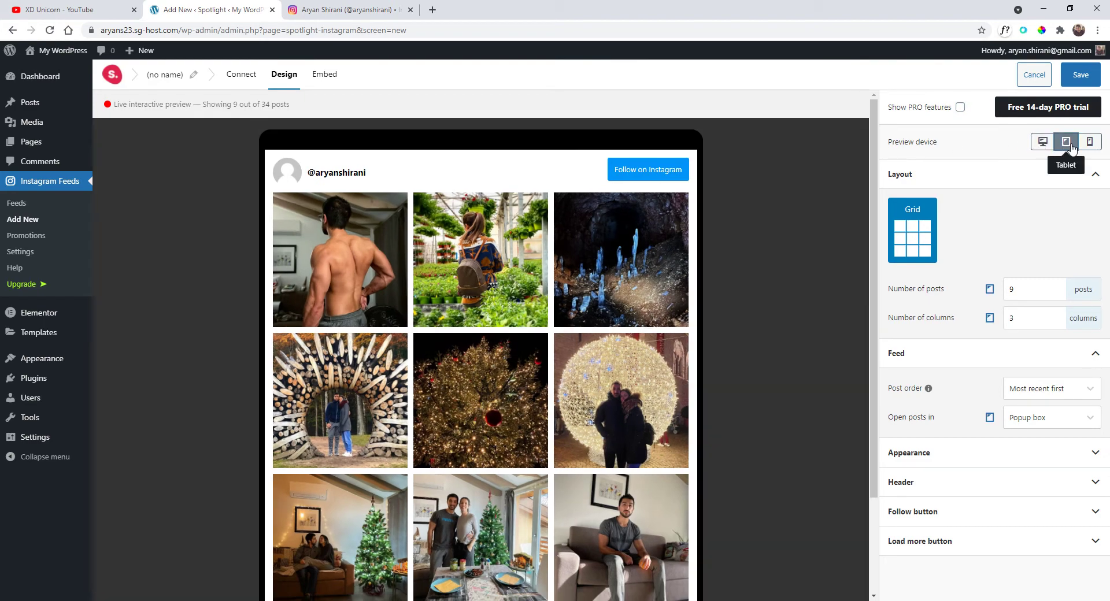
{"action": "left_click", "coordinate": [1090, 145]}
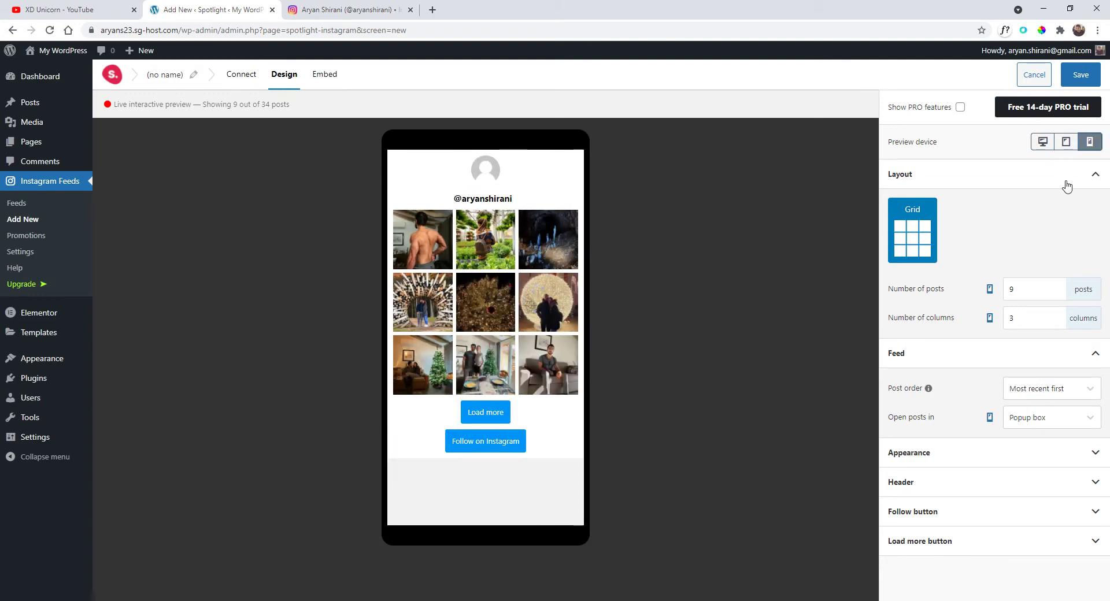
{"action": "left_click", "coordinate": [1043, 141]}
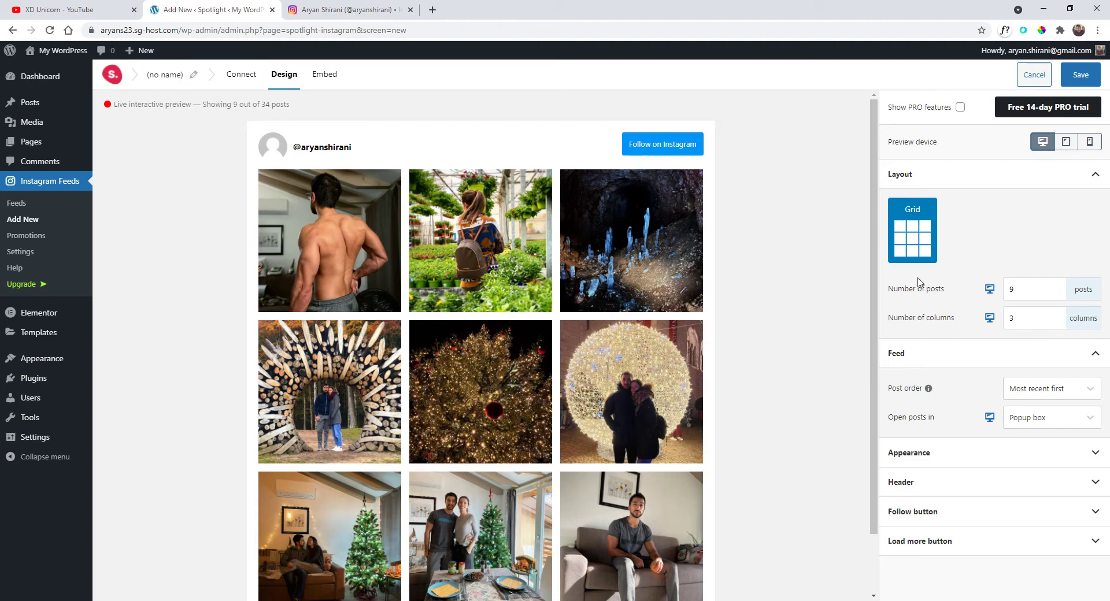
- Try 4 grid columns and most-popular ordering, then revert to 3 columns and most recent first
{"action": "left_click", "coordinate": [1033, 290]}
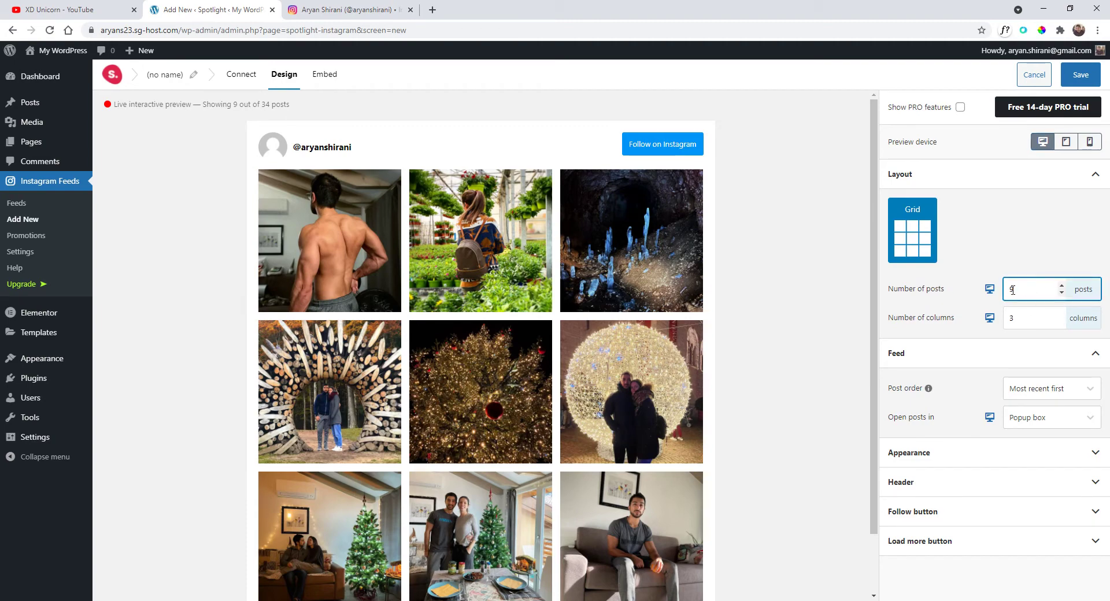
{"action": "left_click", "coordinate": [1024, 323]}
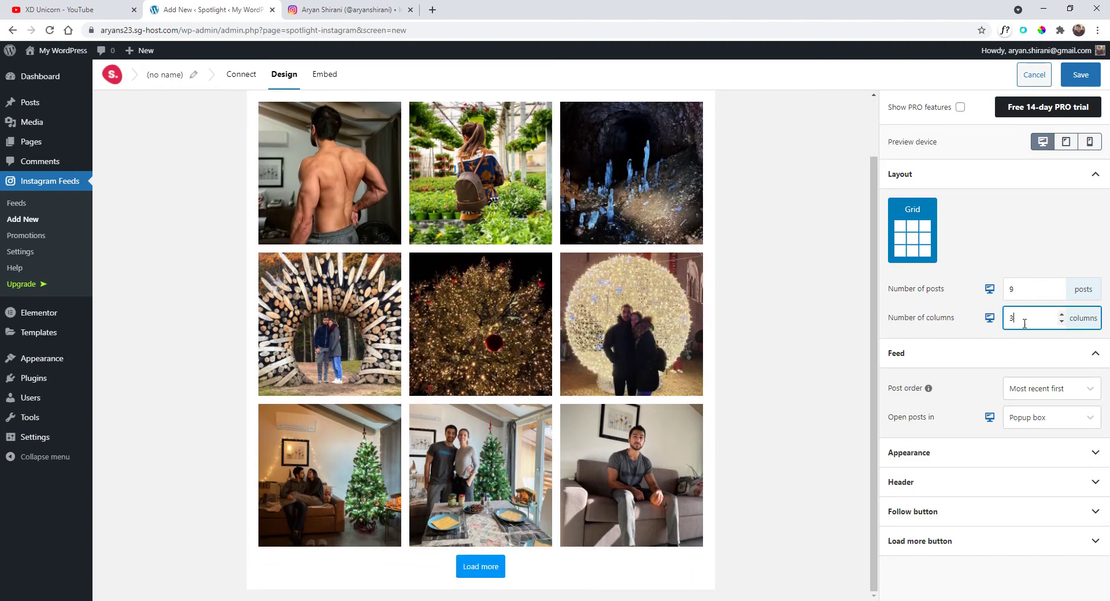
{"action": "left_click", "coordinate": [1062, 315]}
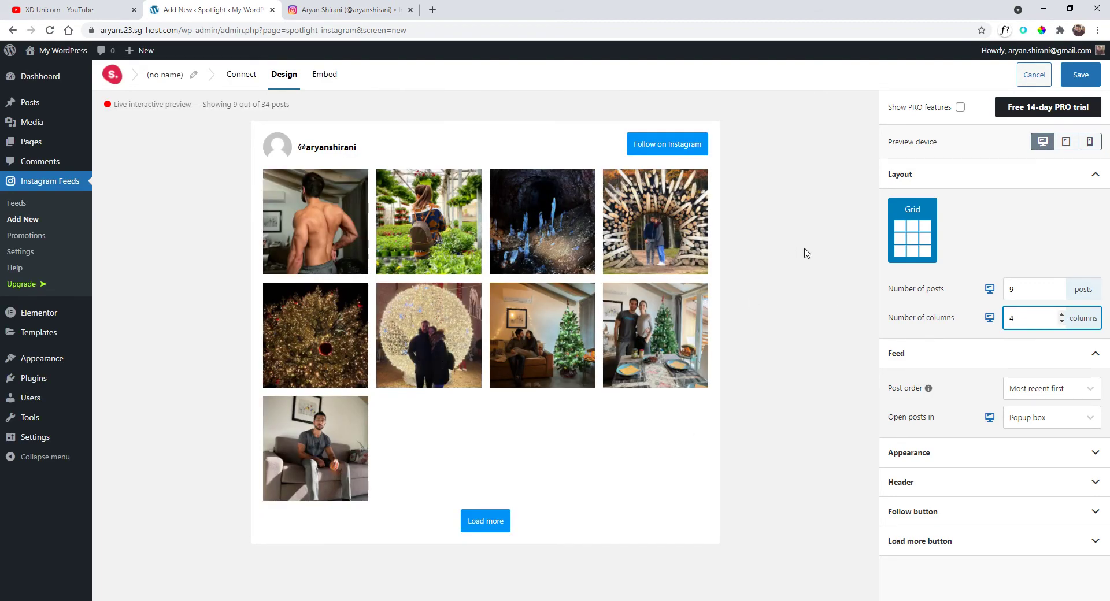
{"action": "left_click", "coordinate": [1062, 322]}
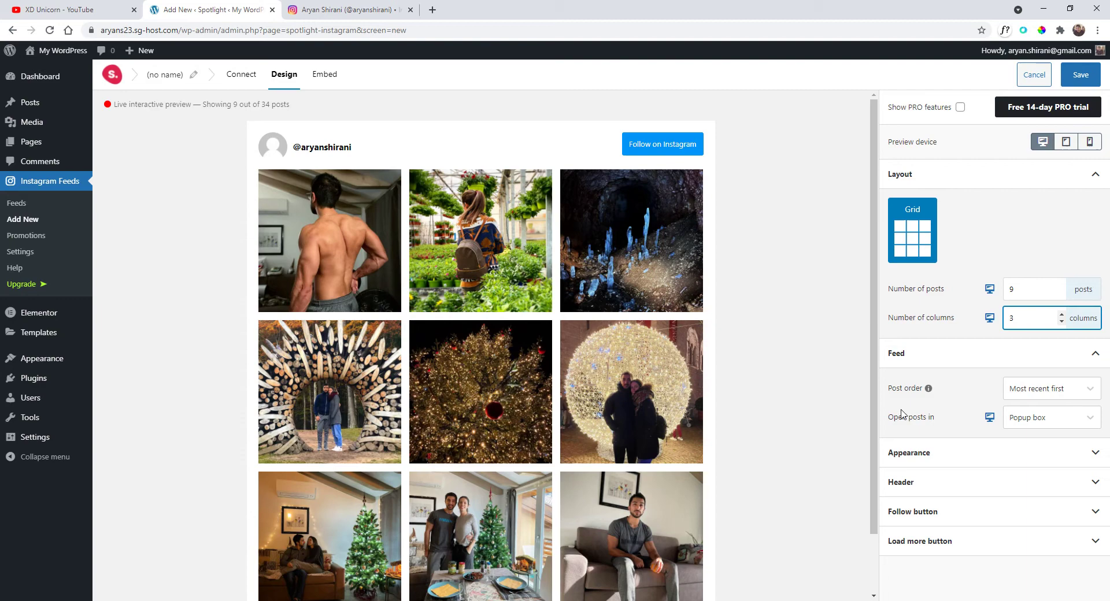
{"action": "left_click", "coordinate": [1028, 395]}
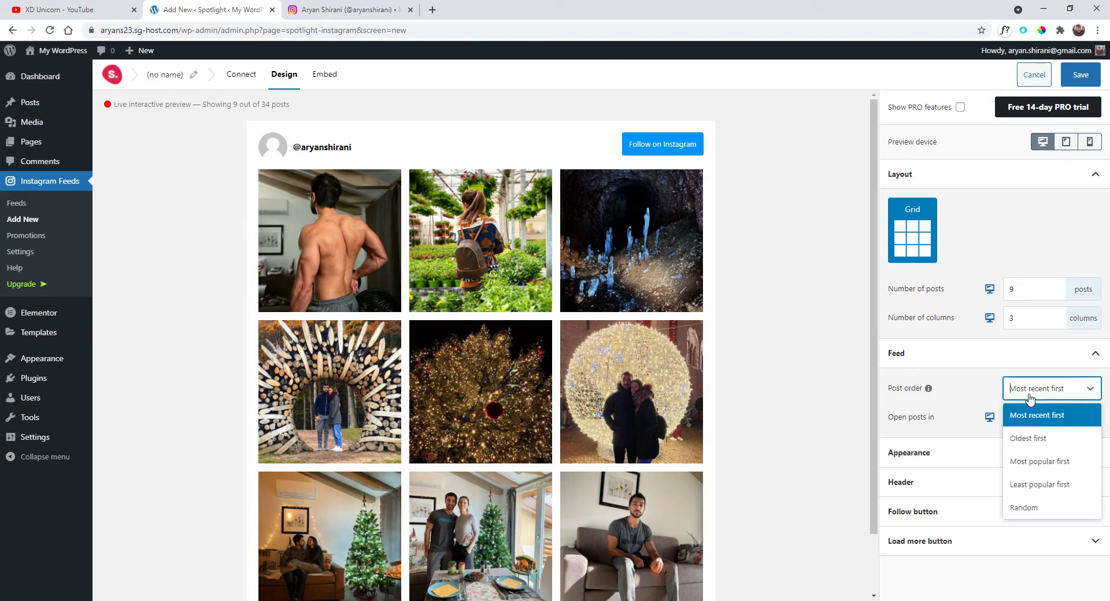
{"action": "left_click", "coordinate": [1044, 466]}
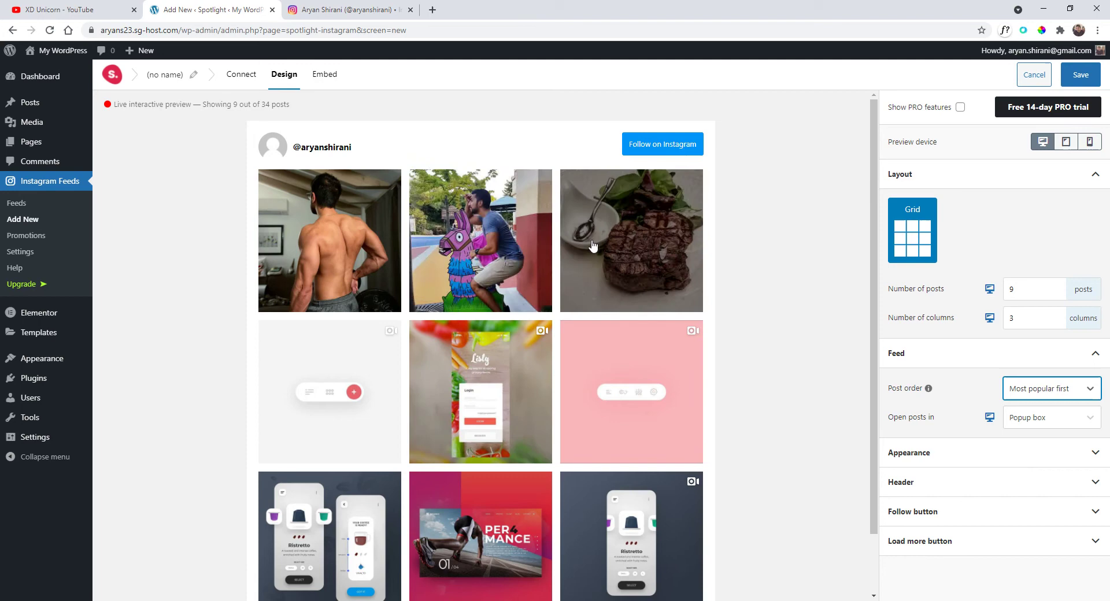
{"action": "left_click", "coordinate": [1031, 396]}
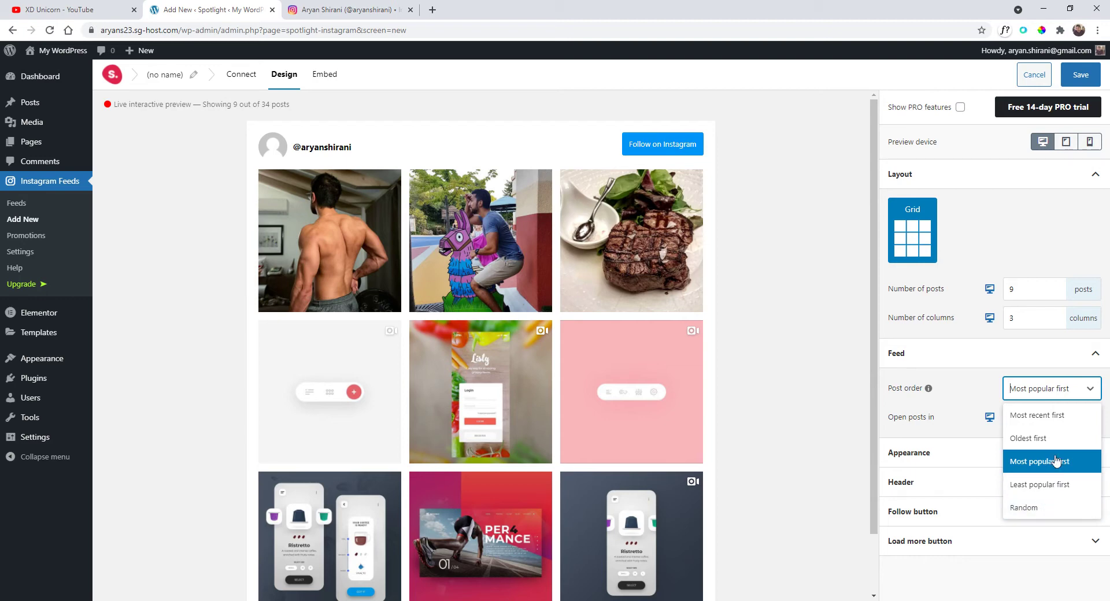
{"action": "left_click", "coordinate": [1039, 416]}
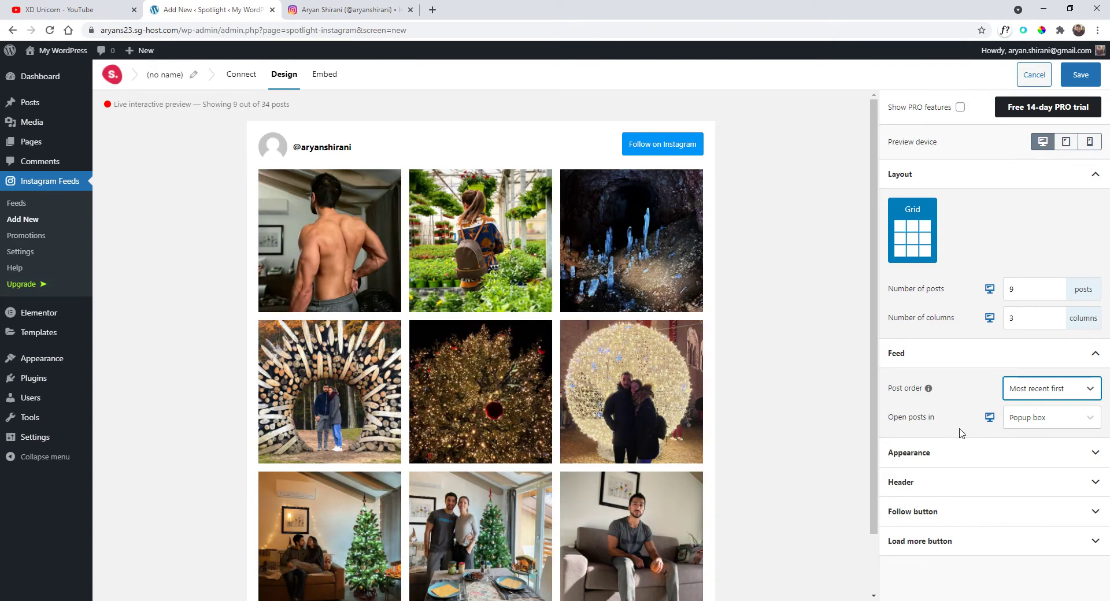
- Set posts to open in a popup box and expand the Appearance settings
{"action": "left_click", "coordinate": [1023, 417]}
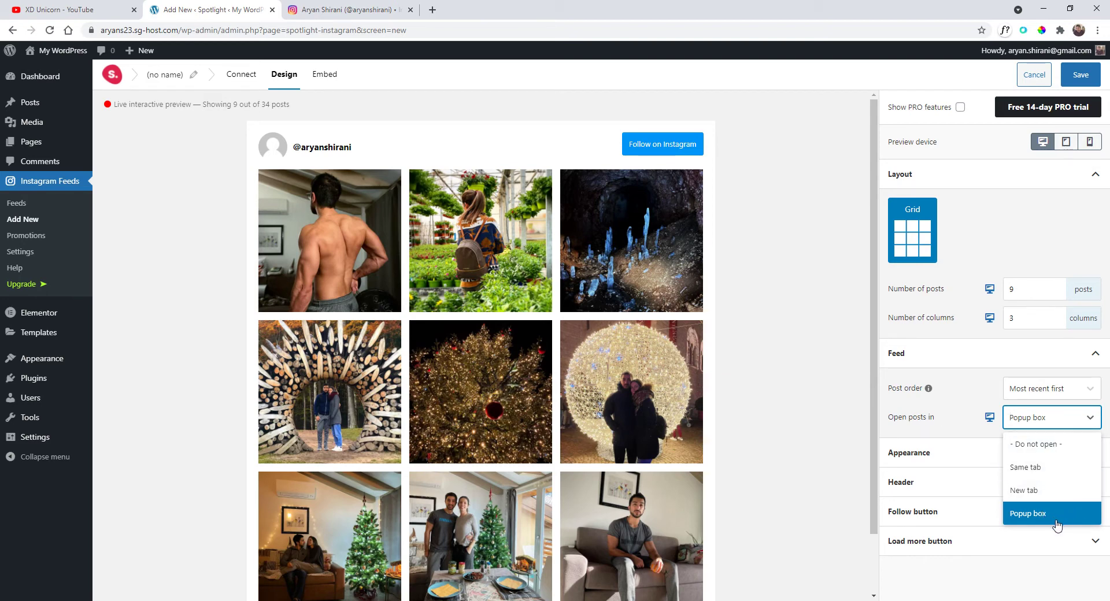
{"action": "left_click", "coordinate": [1051, 424]}
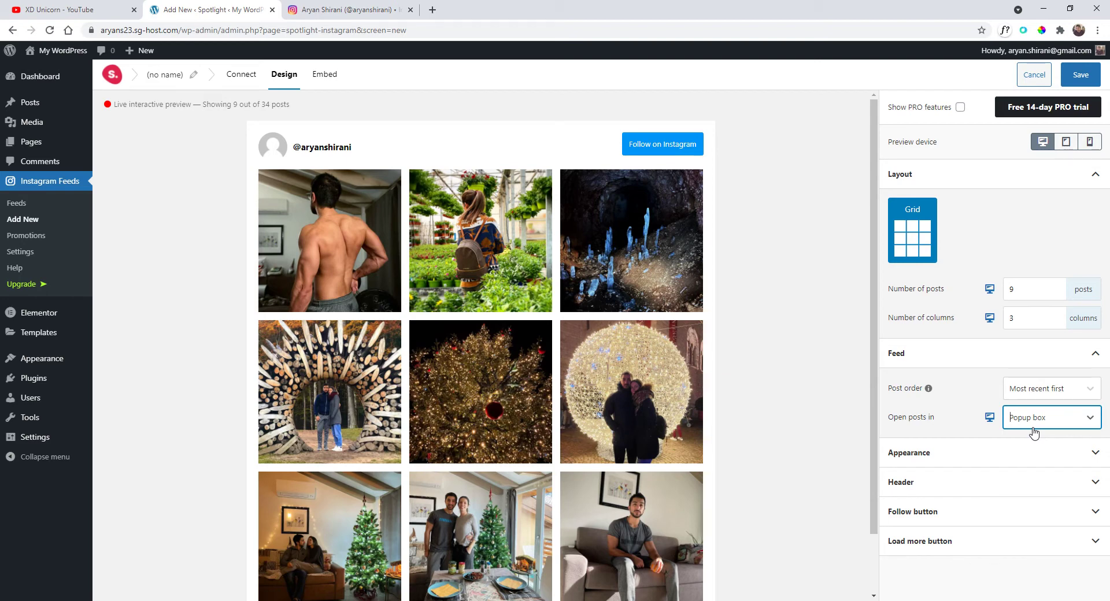
{"action": "left_click", "coordinate": [969, 460]}
- Review the appearance settings, then collapse the Appearance and Feed sections
{"action": "scroll", "coordinate": [979, 428], "scroll_direction": "down", "scroll_amount": 3}
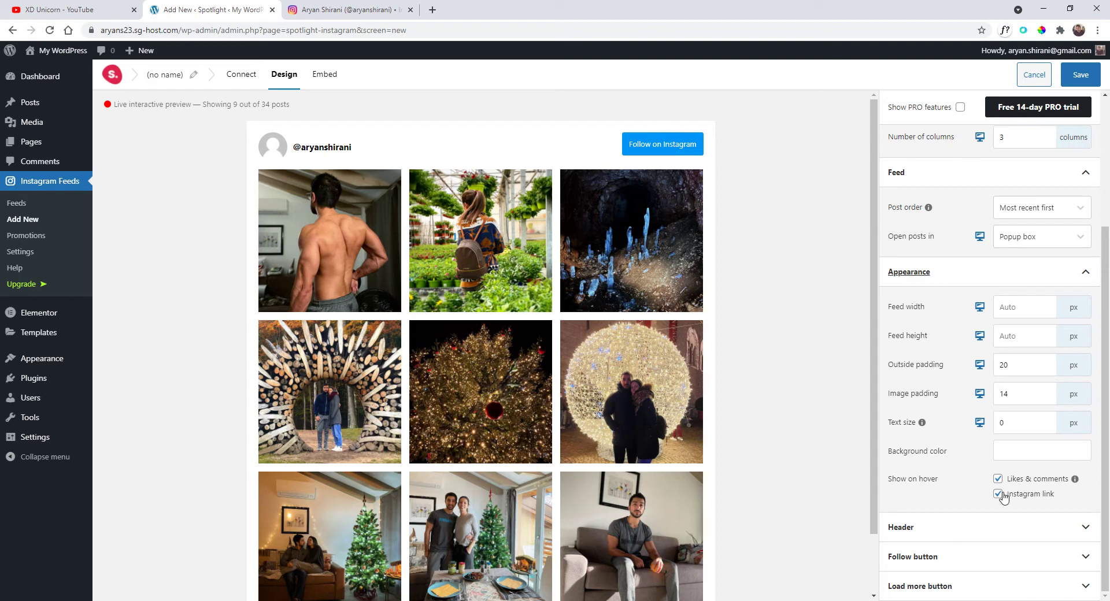
{"action": "mouse_move", "coordinate": [694, 298]}
{"action": "scroll", "coordinate": [1018, 485], "scroll_direction": "up", "scroll_amount": 3}
{"action": "scroll", "coordinate": [1075, 358], "scroll_direction": "down", "scroll_amount": 1}
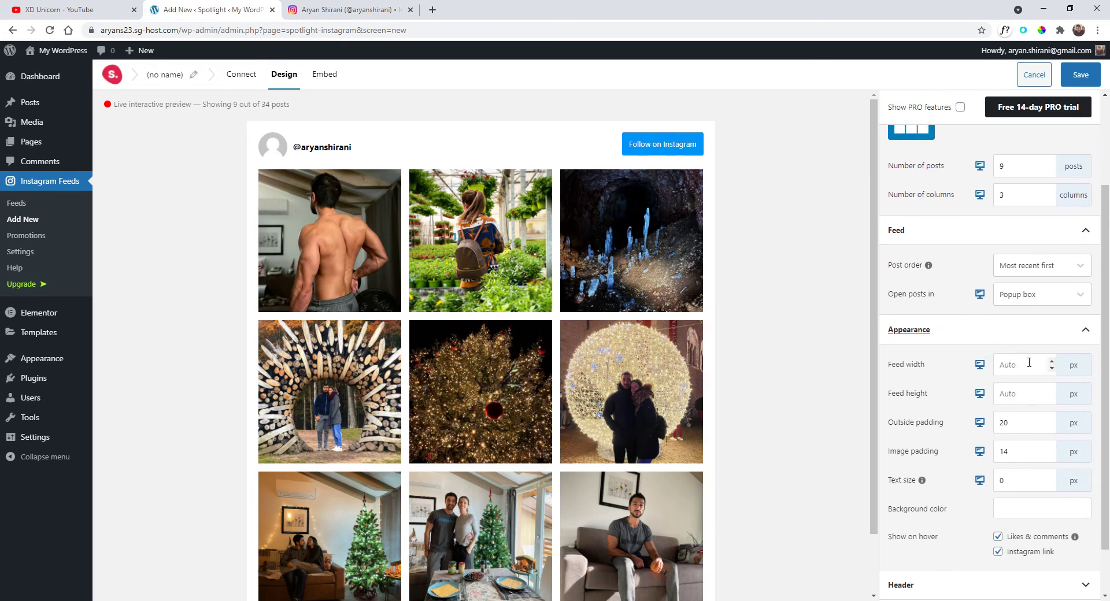
{"action": "left_click", "coordinate": [1086, 338]}
{"action": "left_click", "coordinate": [1095, 355]}
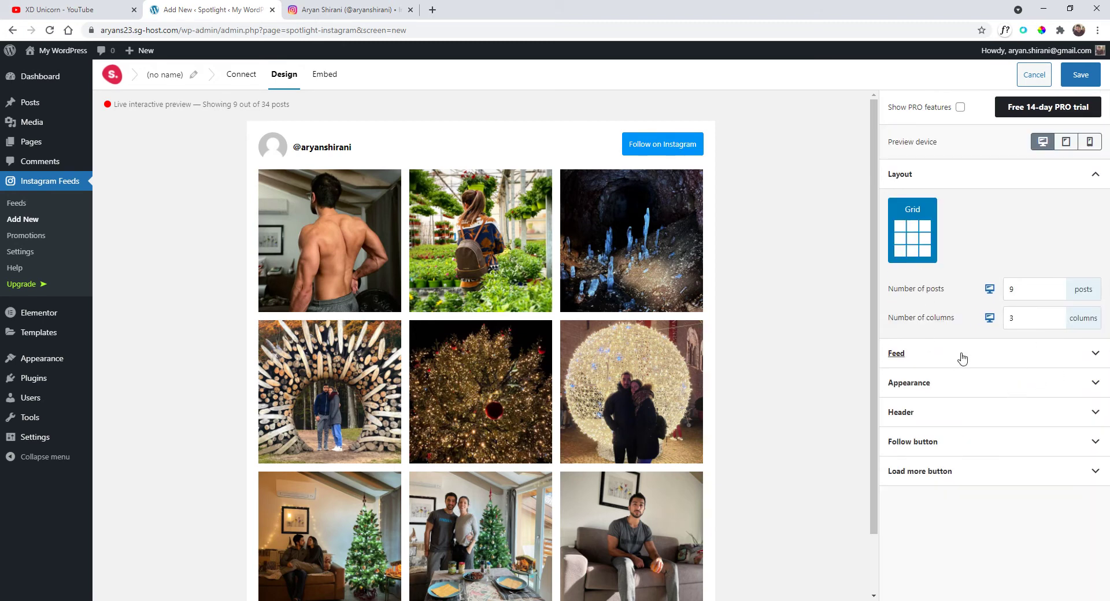
{"action": "left_click", "coordinate": [981, 414]}
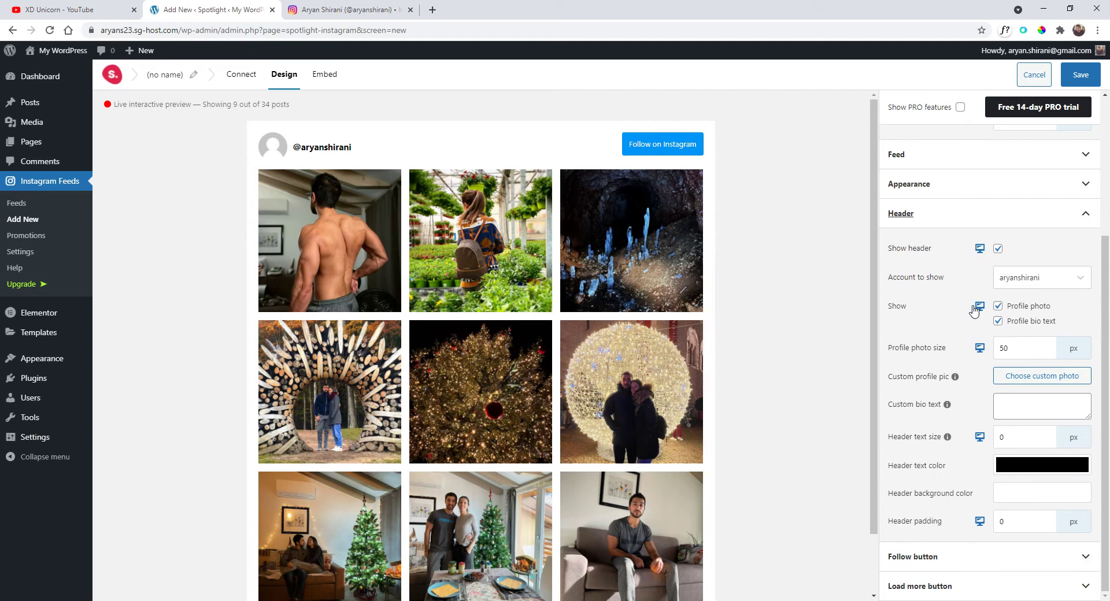
{"action": "left_click", "coordinate": [1053, 282]}
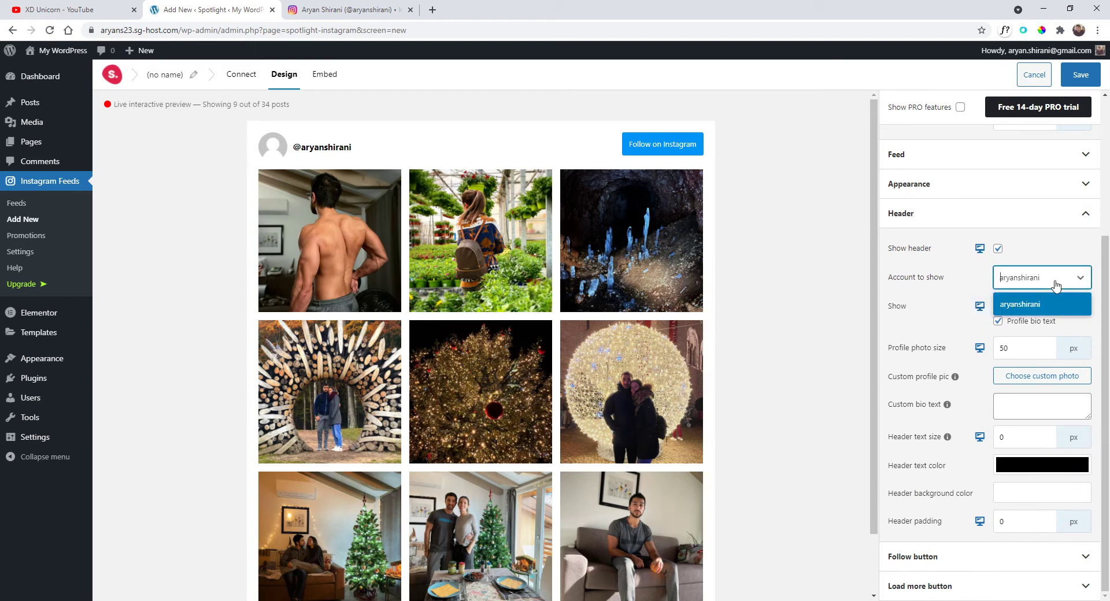
{"action": "left_click", "coordinate": [1053, 283]}
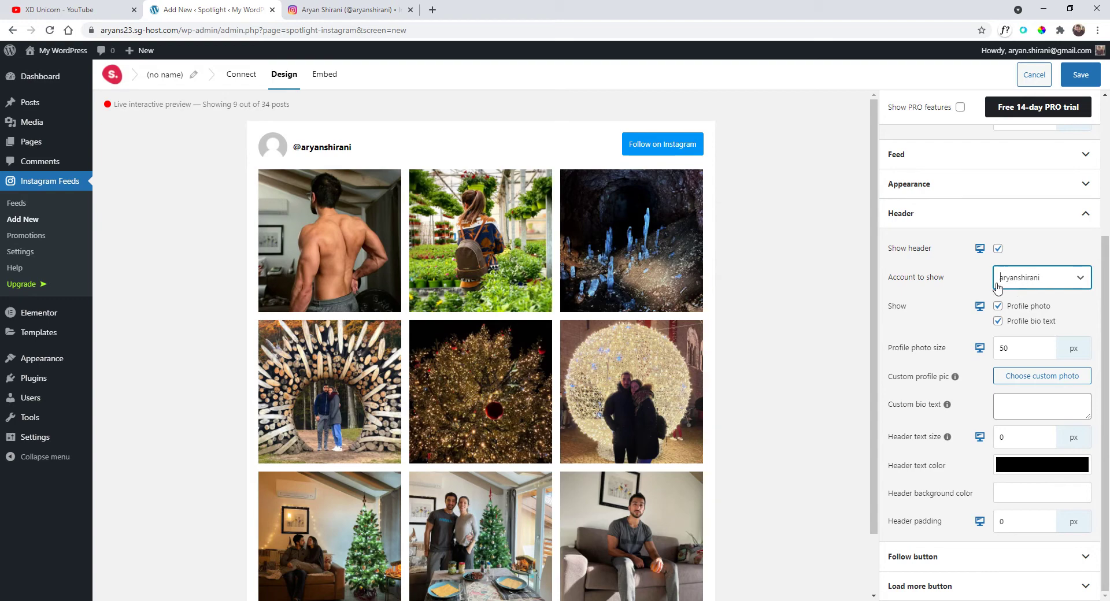
{"action": "left_click", "coordinate": [998, 250]}
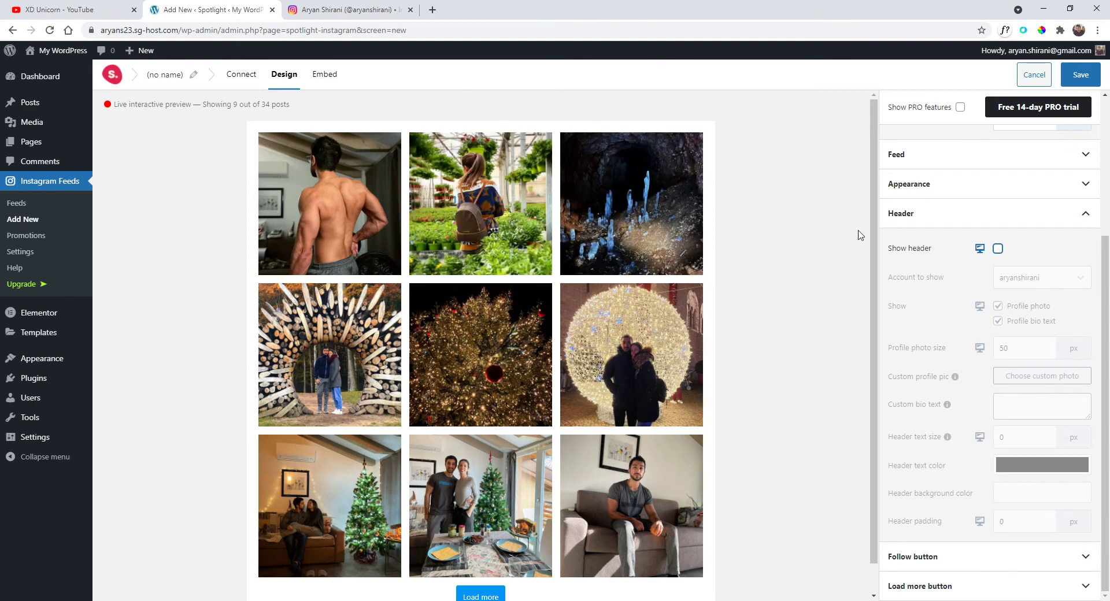
{"action": "left_click", "coordinate": [998, 249]}
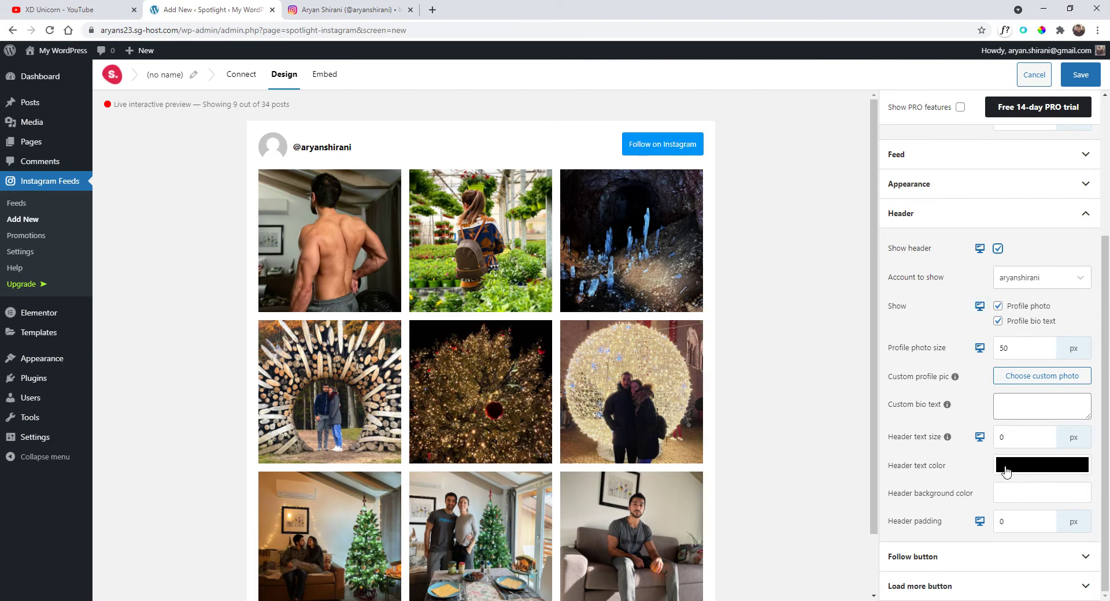
{"action": "left_click", "coordinate": [1007, 412]}
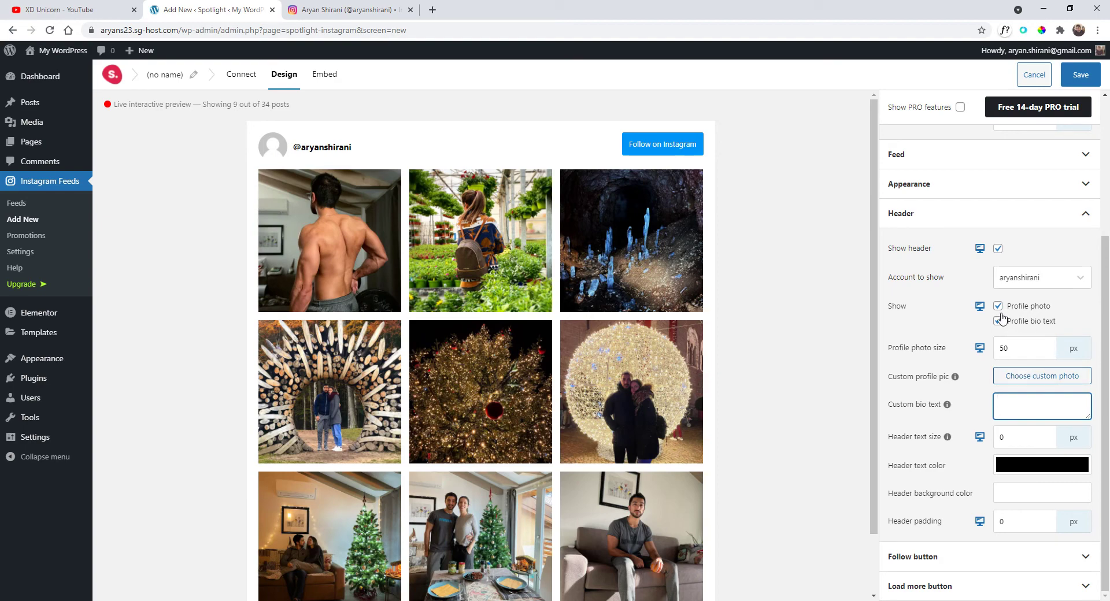
- Expand the Follow button settings and compare its hover and normal colours
{"action": "left_click", "coordinate": [934, 565]}
{"action": "scroll", "coordinate": [933, 564], "scroll_direction": "down", "scroll_amount": 4}
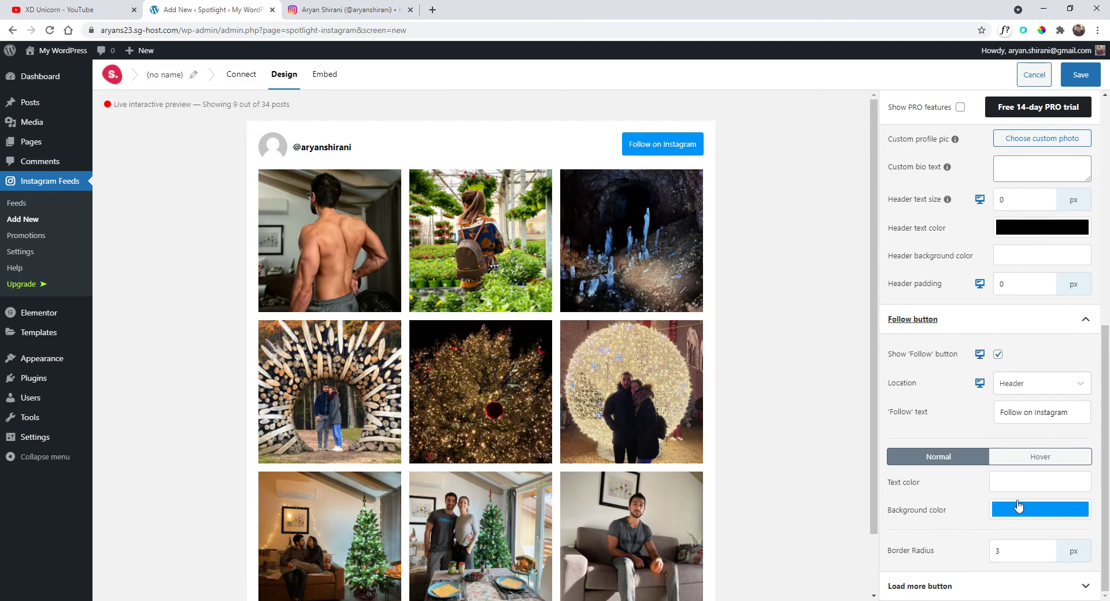
{"action": "left_click", "coordinate": [1016, 463]}
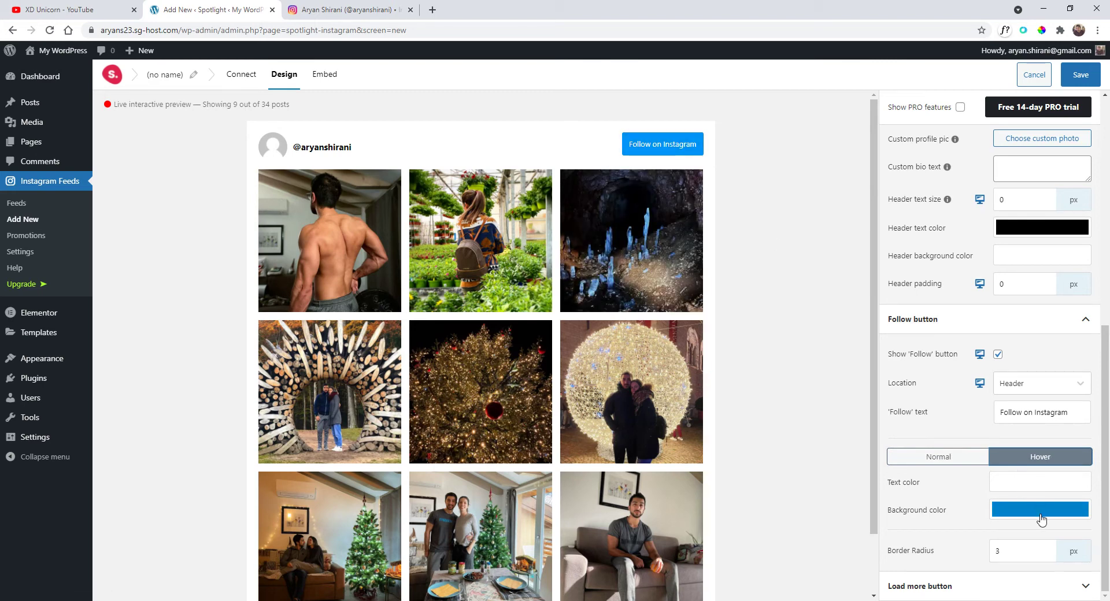
{"action": "left_click", "coordinate": [961, 459]}
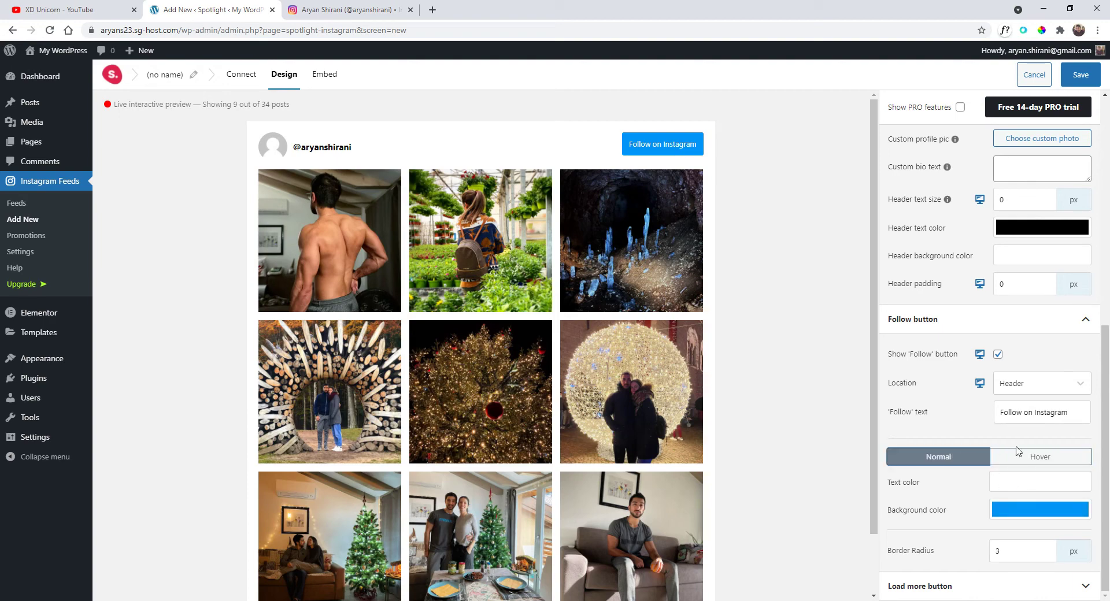
- Append 'now' to the Load more button label so it reads 'Load more now'
{"action": "left_click", "coordinate": [948, 587]}
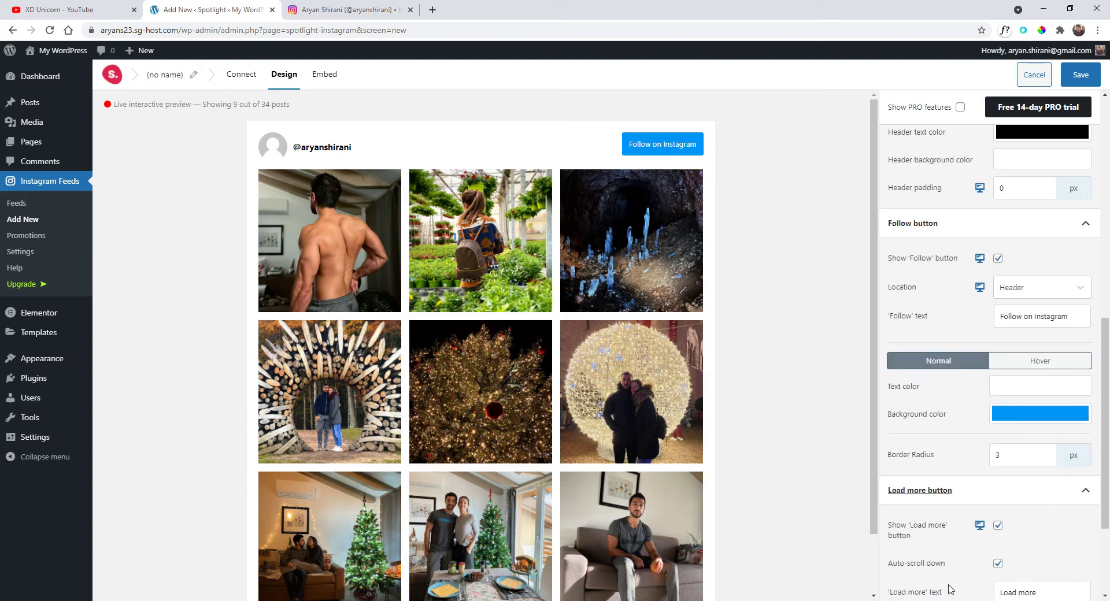
{"action": "scroll", "coordinate": [951, 589], "scroll_direction": "down", "scroll_amount": 3}
{"action": "scroll", "coordinate": [568, 320], "scroll_direction": "down", "scroll_amount": 1}
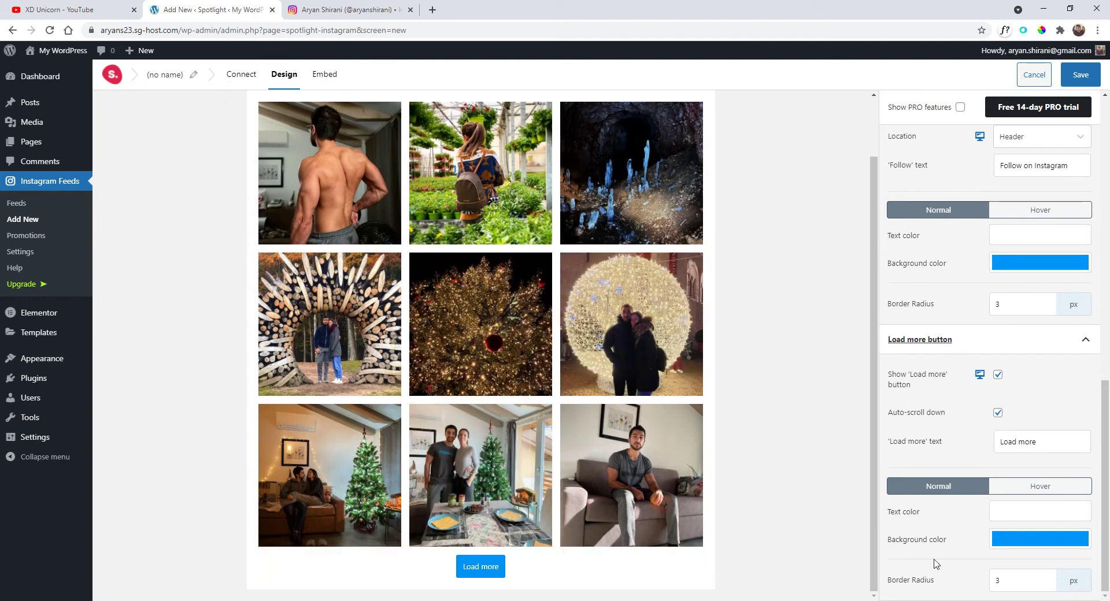
{"action": "triple_click", "coordinate": [1050, 447]}
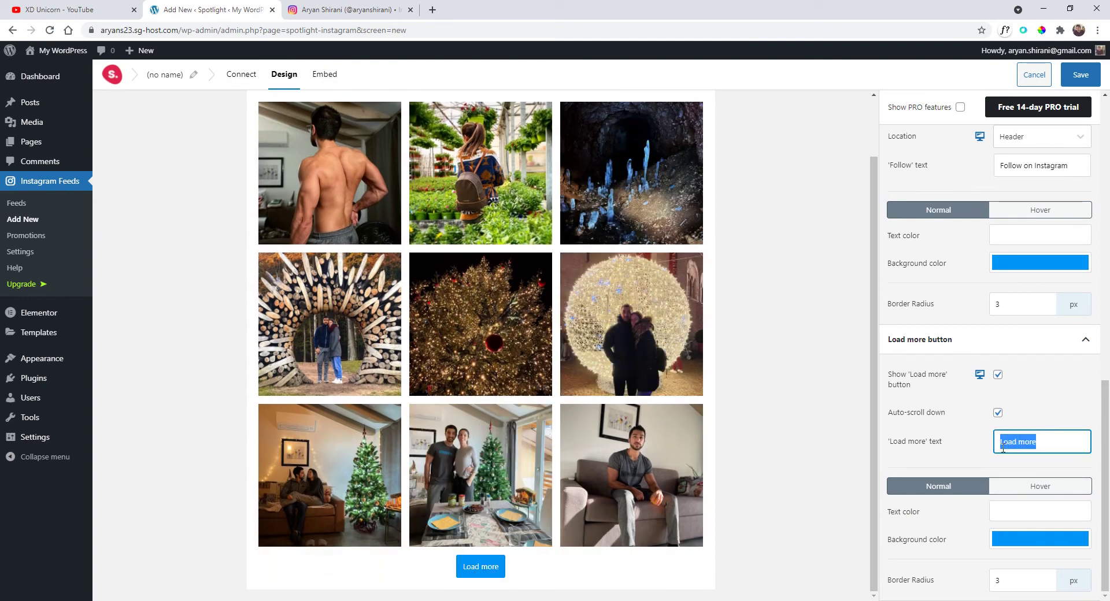
{"action": "left_click", "coordinate": [1049, 448]}
{"action": "type", "text": "now"}
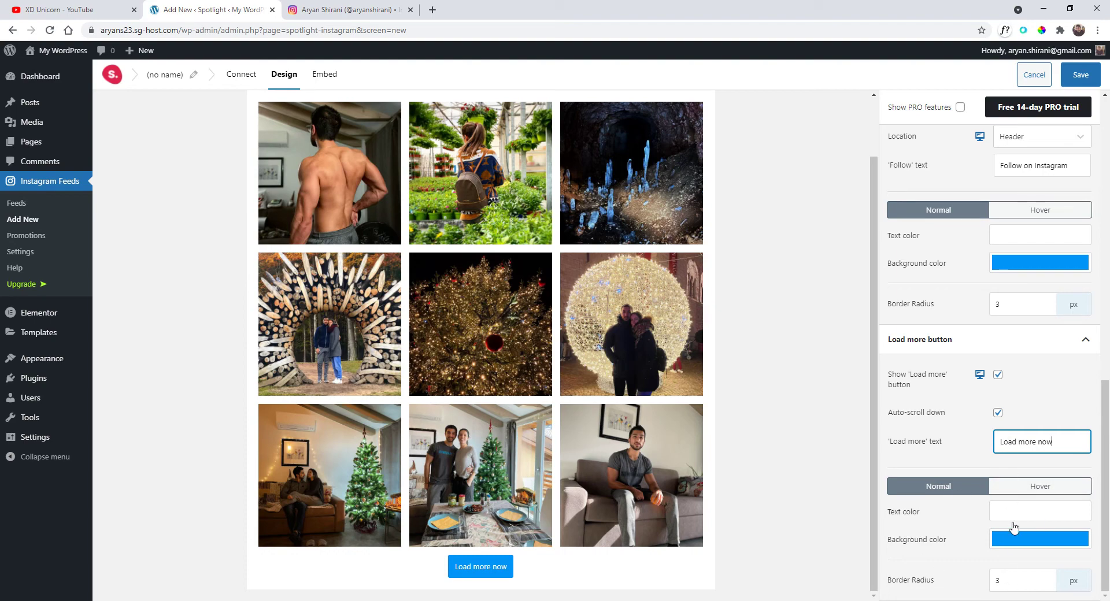
{"action": "scroll", "coordinate": [613, 312], "scroll_direction": "up", "scroll_amount": 2}
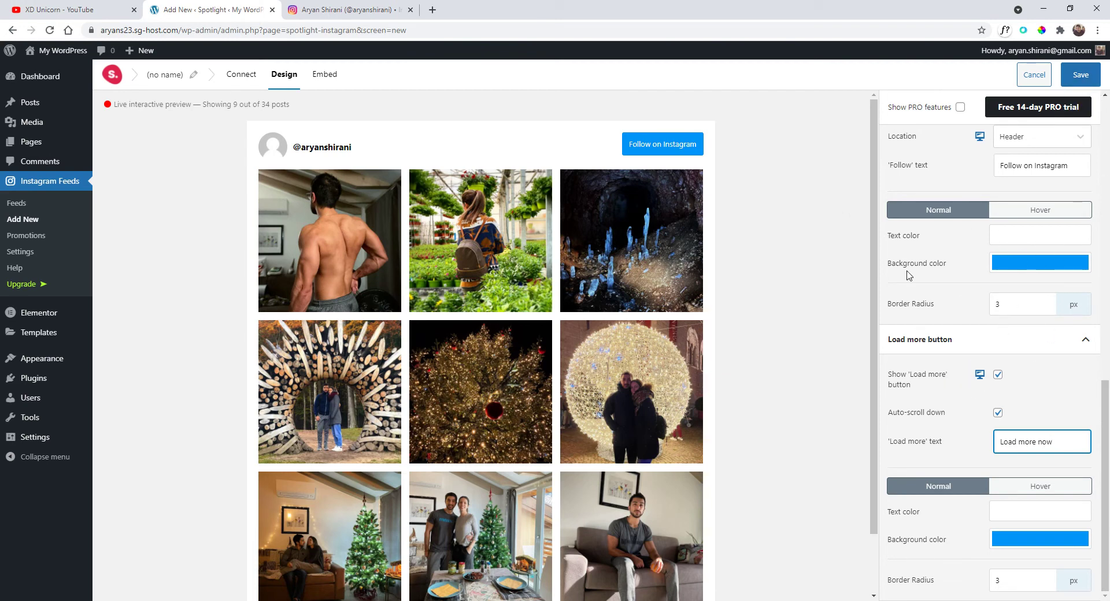
- Save the Spotlight Instagram feed with the feed name 'Insta Feed'
{"action": "scroll", "coordinate": [1006, 261], "scroll_direction": "up", "scroll_amount": 5}
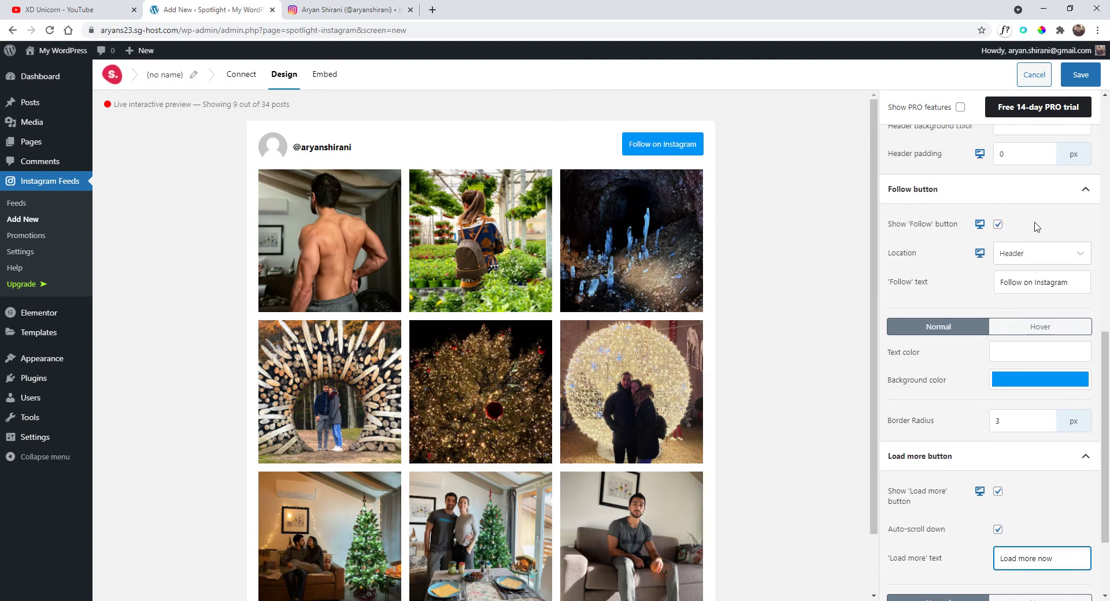
{"action": "left_click", "coordinate": [1081, 76]}
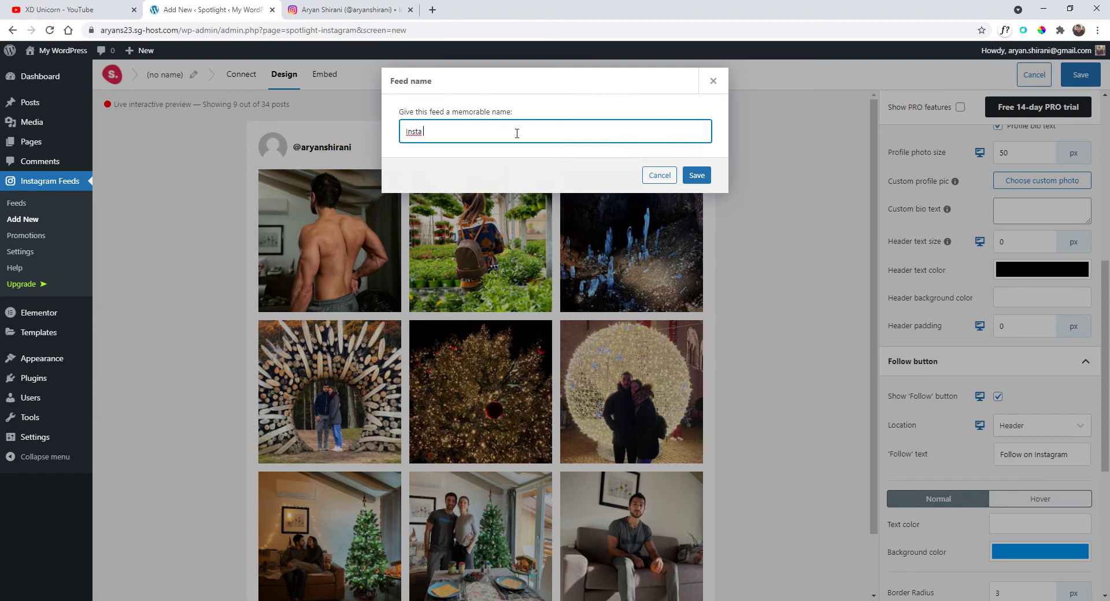
{"action": "left_click", "coordinate": [697, 175]}
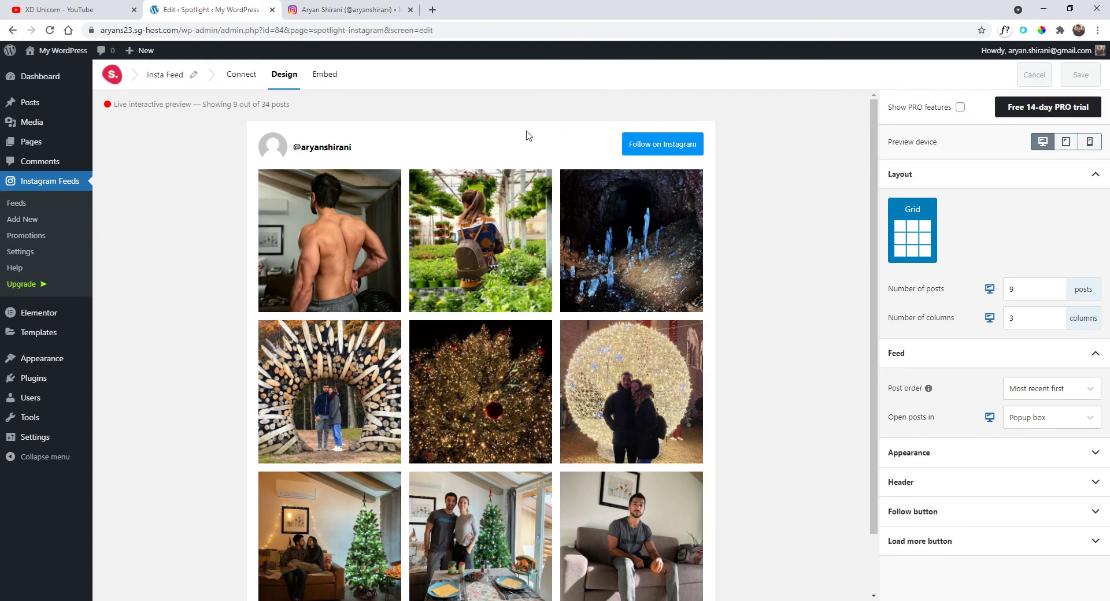
- Copy the shortcode [instagram feed="84"] from the feed's Embed section
{"action": "left_click", "coordinate": [324, 76]}
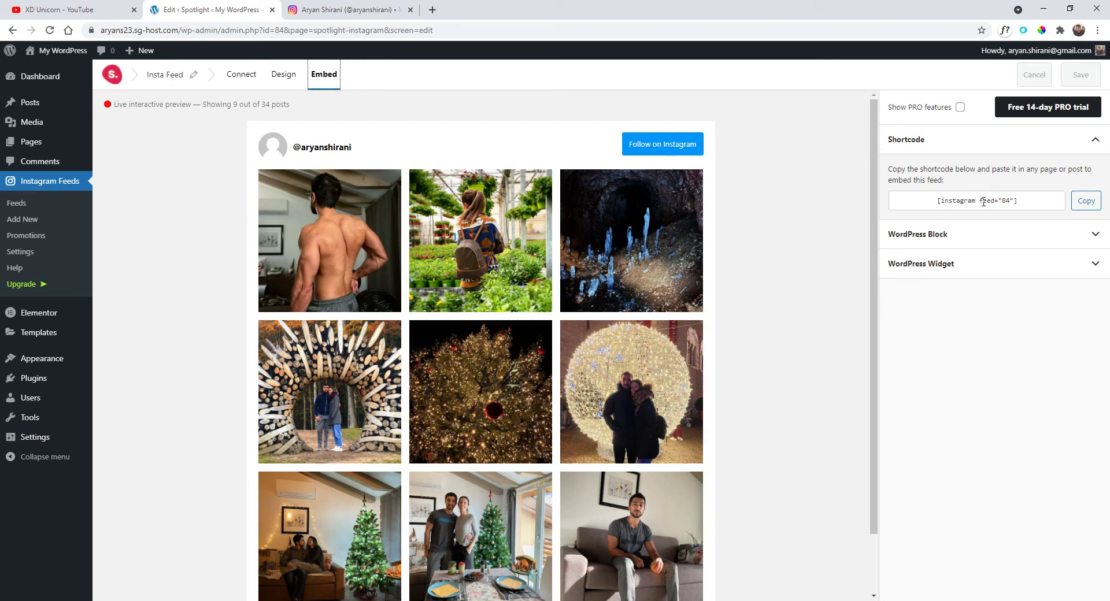
{"action": "left_click_drag", "start_coordinate": [935, 202], "coordinate": [1029, 204]}
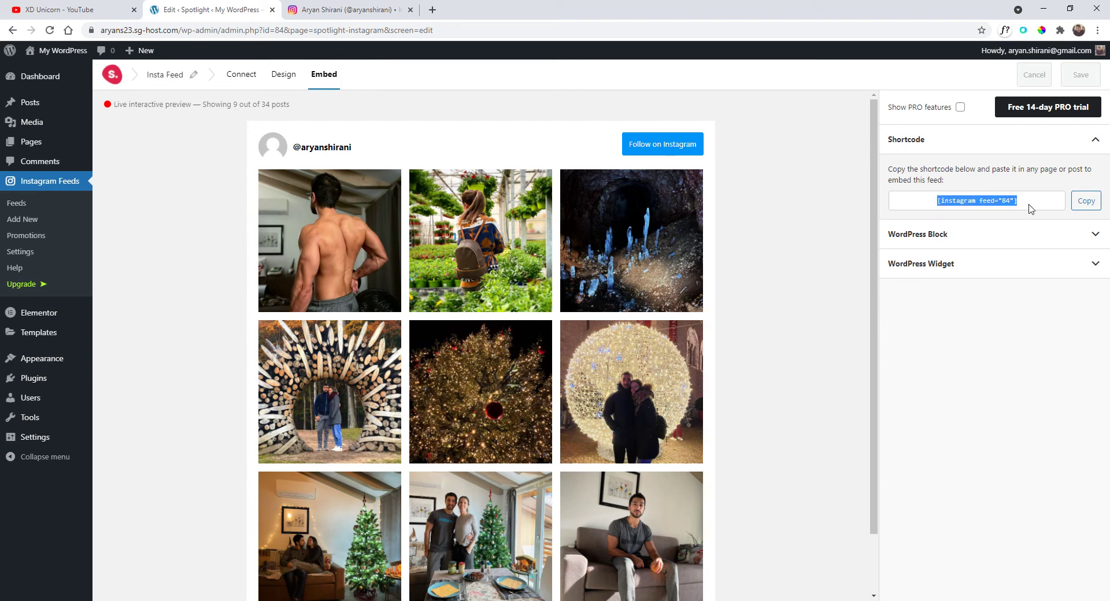
{"action": "left_click", "coordinate": [1085, 201]}
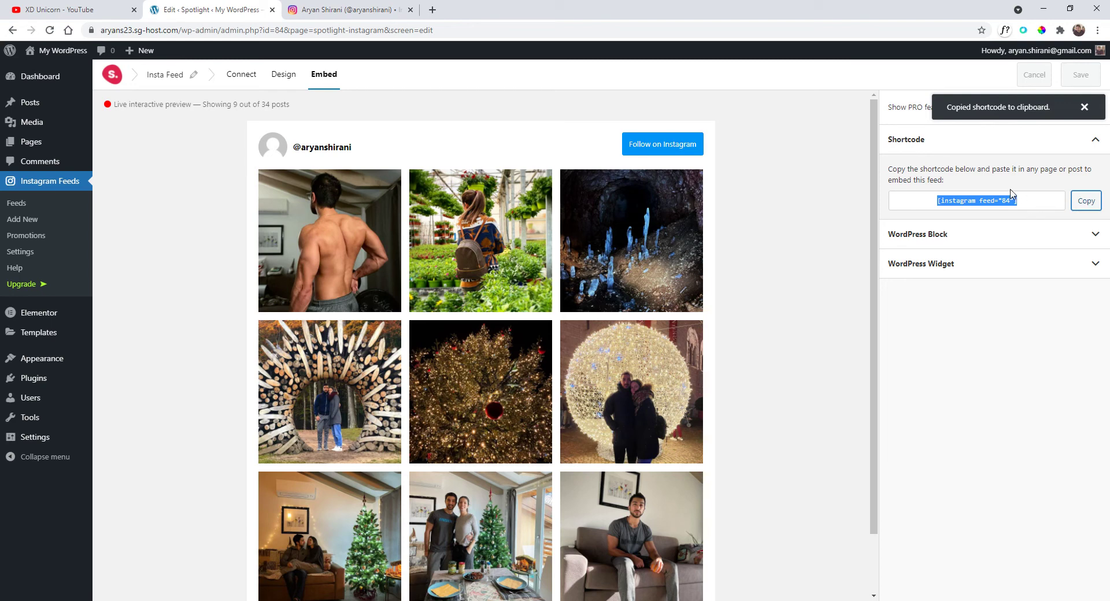
- Create a new page titled 'Abous me' and open the block inserter in its body
{"action": "mouse_move", "coordinate": [45, 146]}
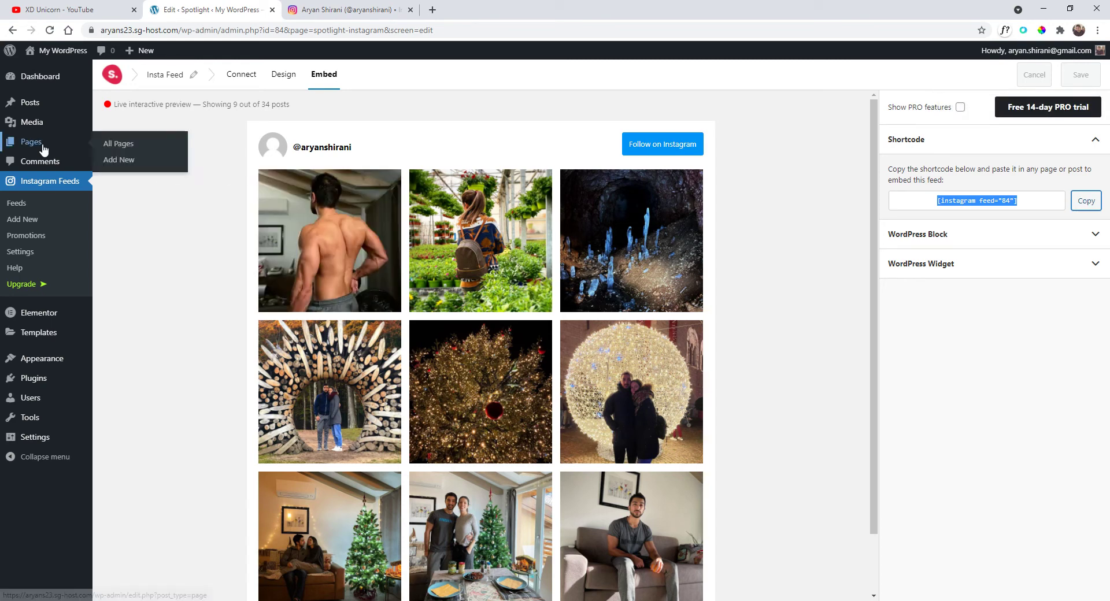
{"action": "left_click", "coordinate": [108, 147]}
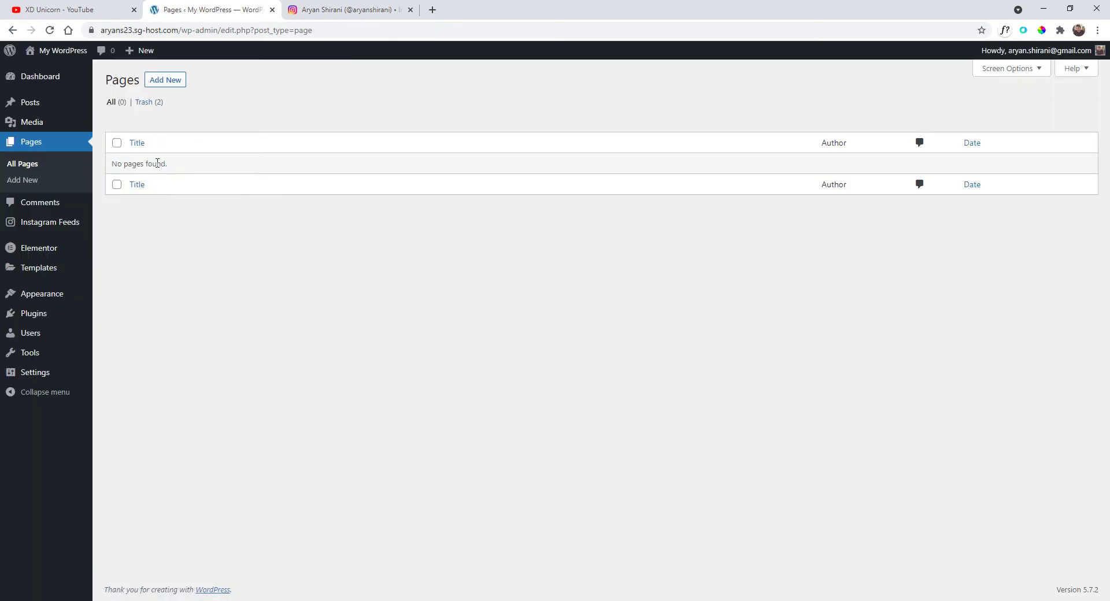
{"action": "left_click", "coordinate": [171, 84]}
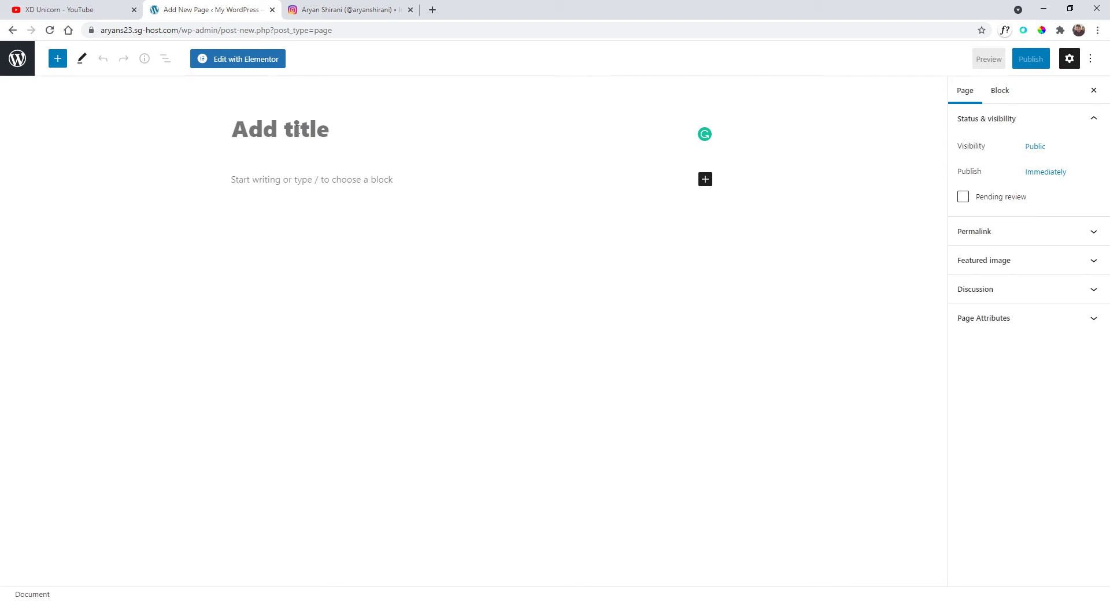
{"action": "left_click", "coordinate": [297, 128]}
{"action": "type", "text": "Abous me"}
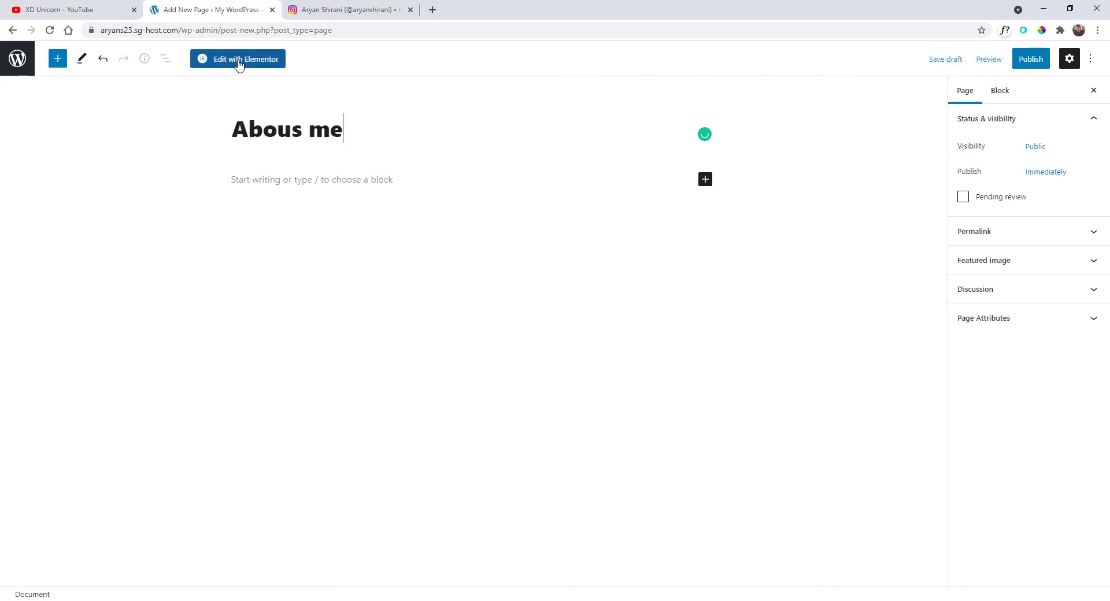
{"action": "left_click", "coordinate": [305, 179]}
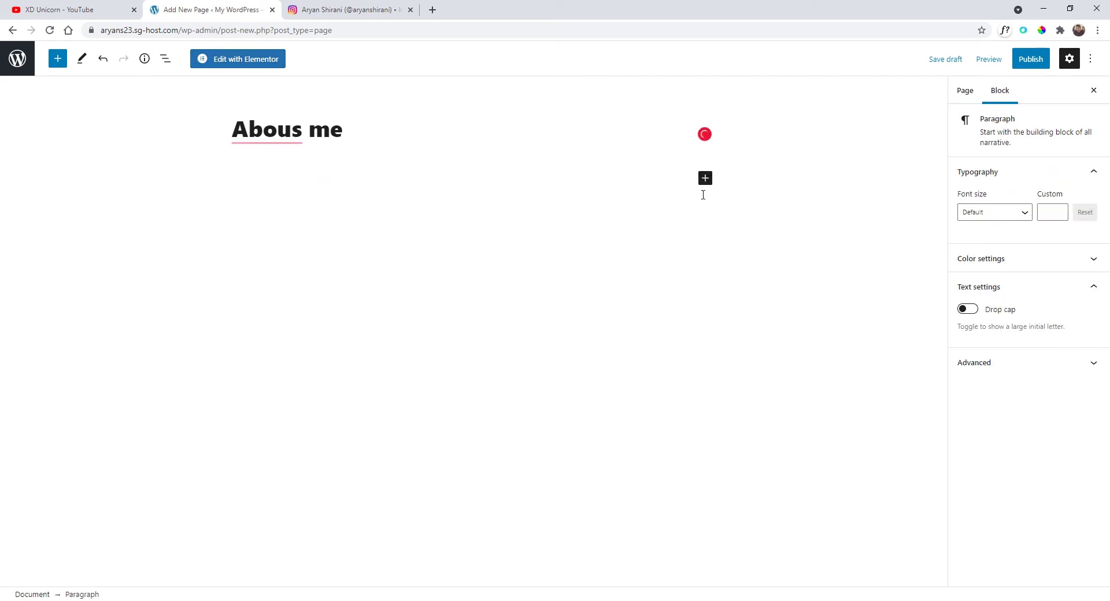
{"action": "left_click", "coordinate": [705, 178]}
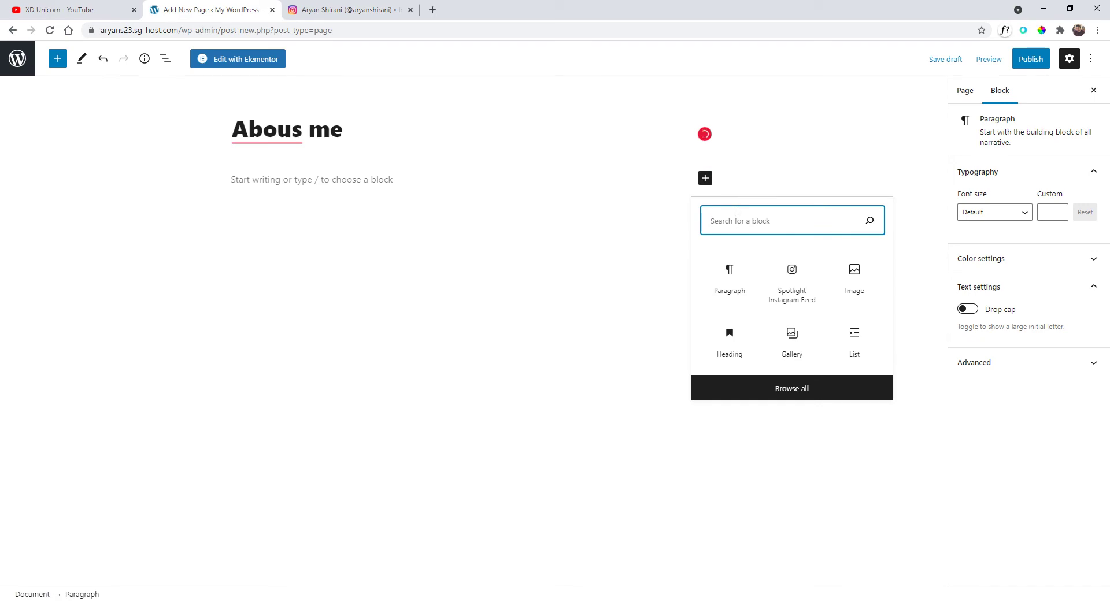
{"action": "left_click", "coordinate": [790, 276]}
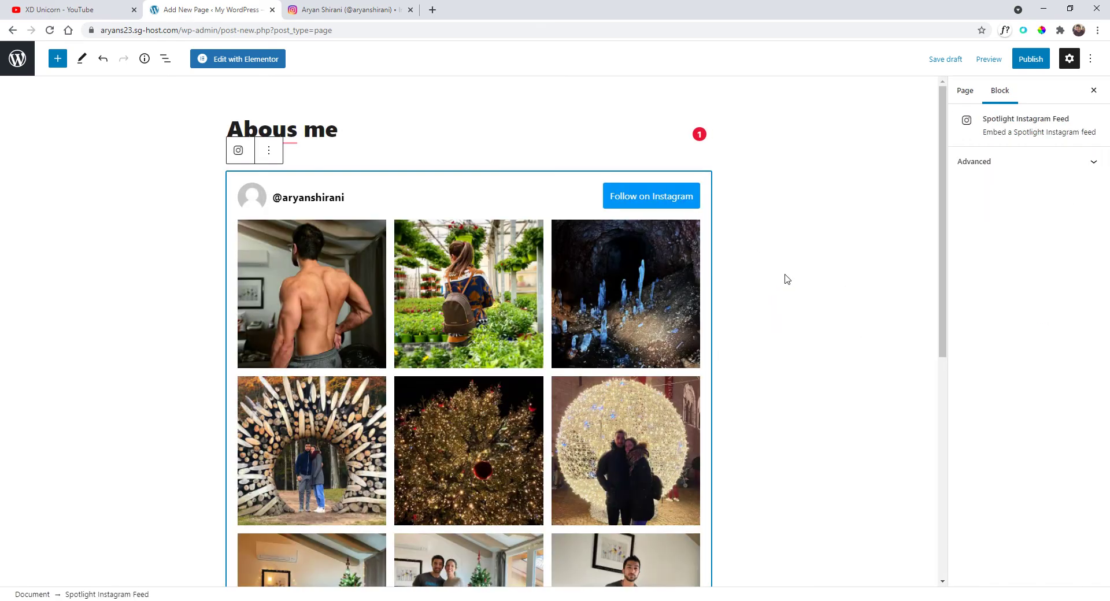
{"action": "scroll", "coordinate": [463, 198], "scroll_direction": "down", "scroll_amount": 5}
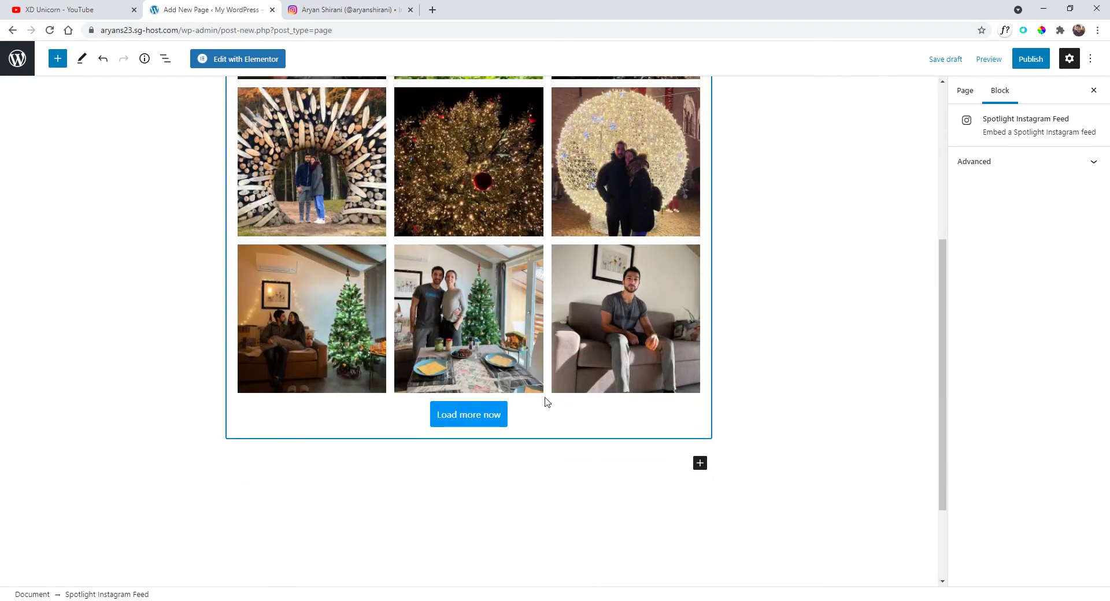
{"action": "scroll", "coordinate": [546, 399], "scroll_direction": "up", "scroll_amount": 6}
{"action": "scroll", "coordinate": [554, 387], "scroll_direction": "up", "scroll_amount": 1}
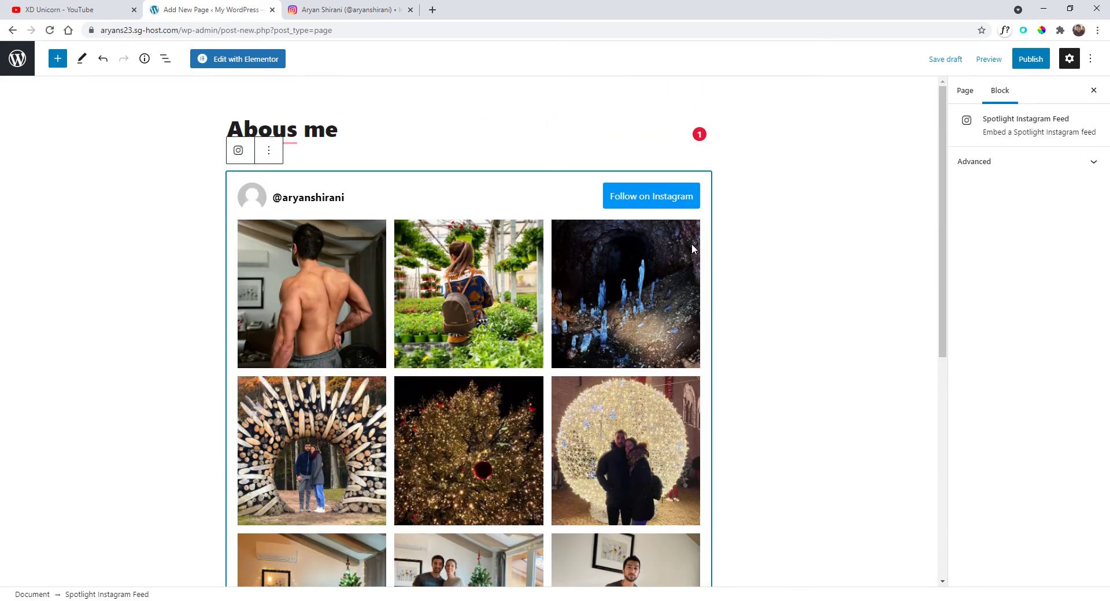
{"action": "left_click", "coordinate": [268, 151]}
{"action": "left_click", "coordinate": [312, 387]}
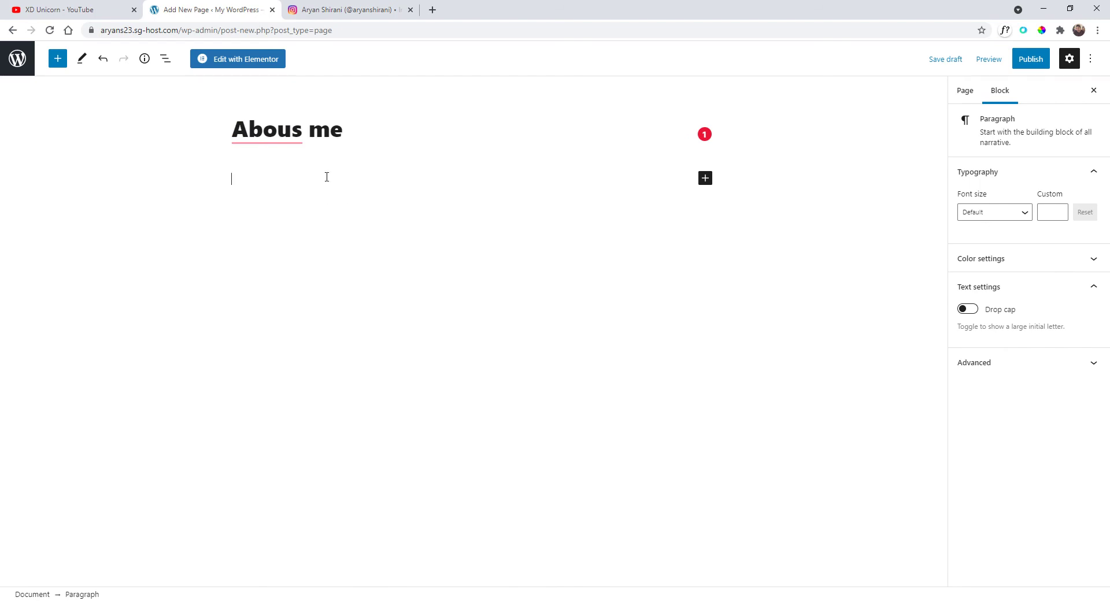
- Open the page in Elementor, turn Hide Title on, and keep Page Layout at Default
{"action": "left_click", "coordinate": [241, 67]}
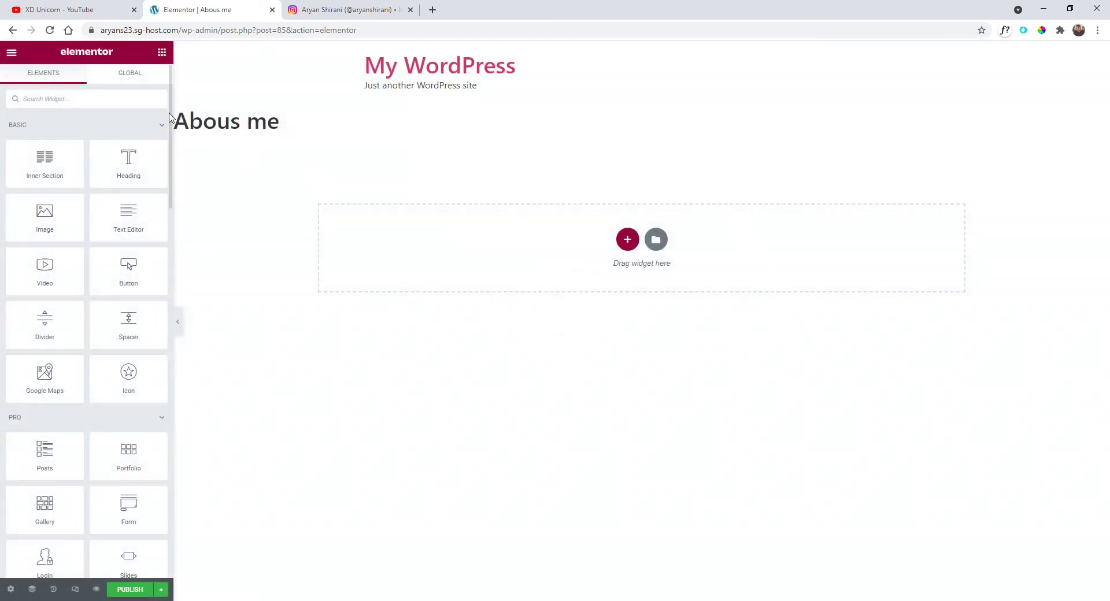
{"action": "left_click", "coordinate": [12, 590]}
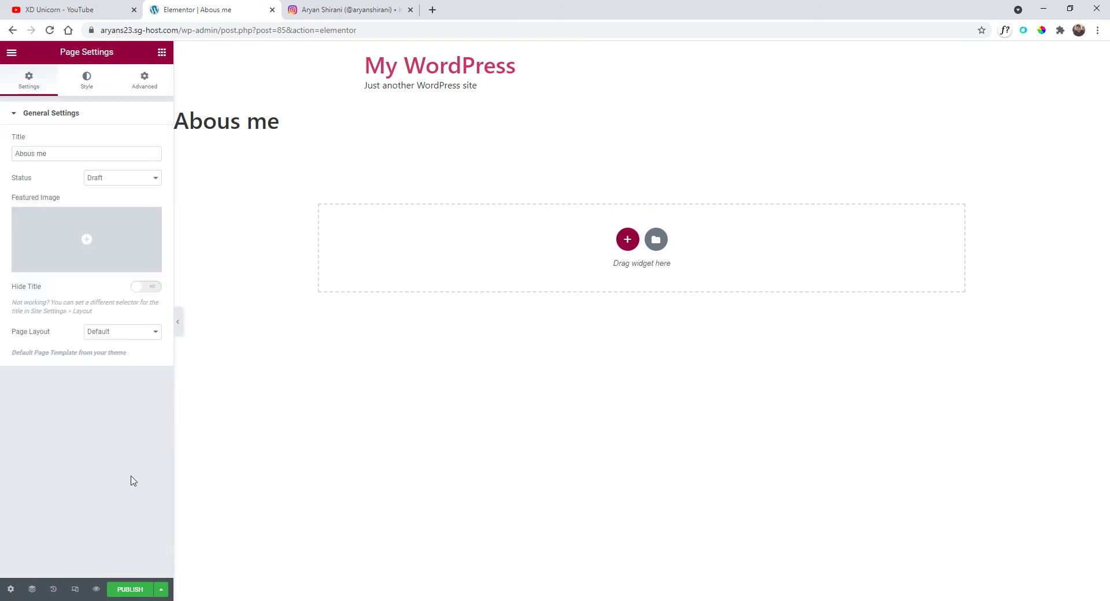
{"action": "left_click", "coordinate": [149, 287]}
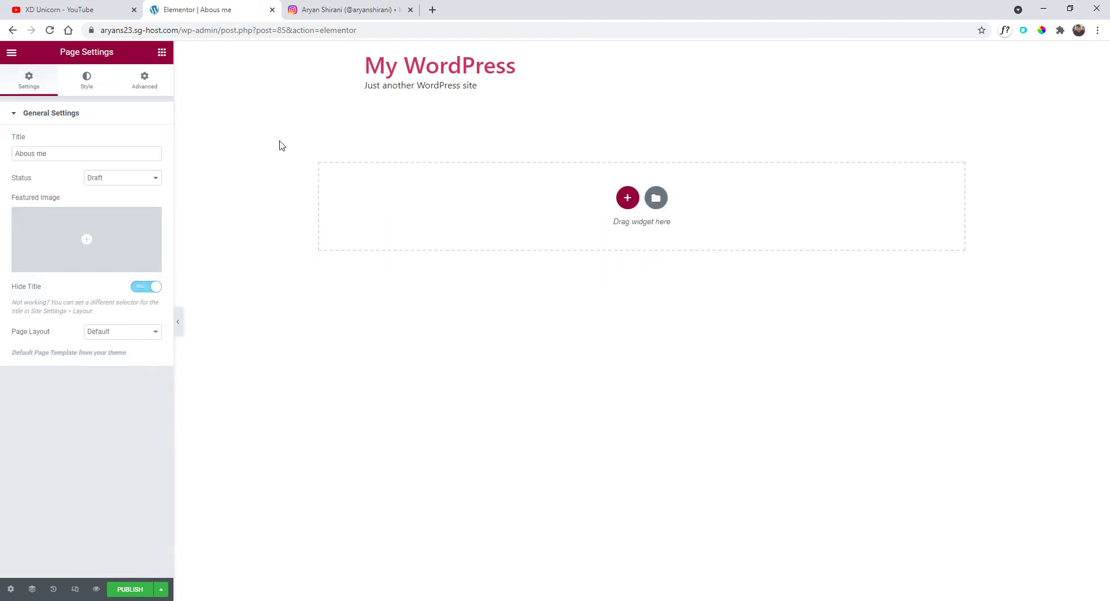
{"action": "left_click", "coordinate": [147, 332]}
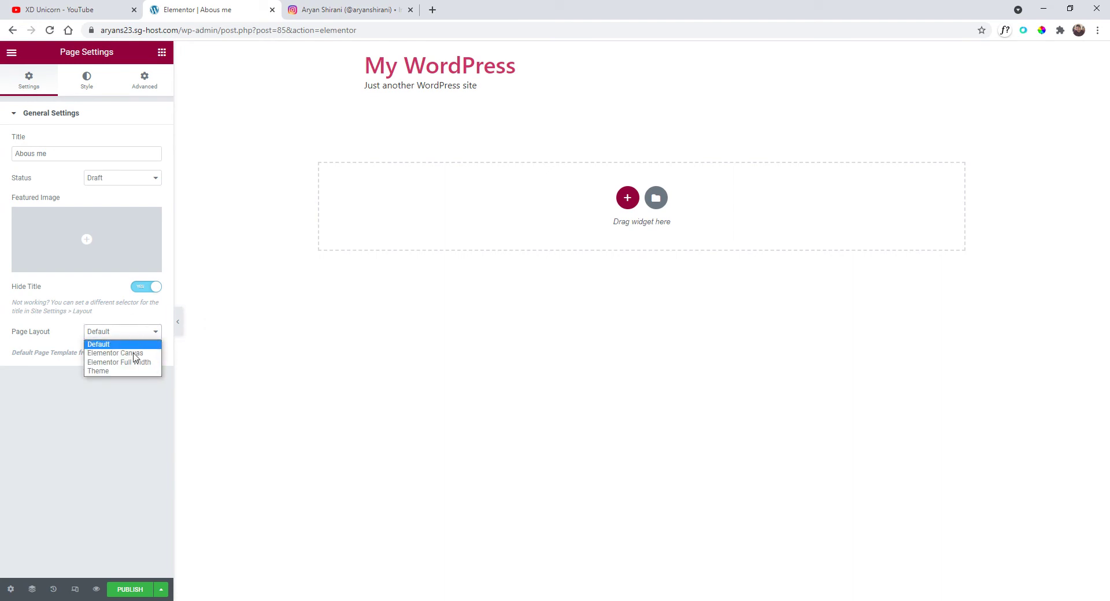
{"action": "left_click", "coordinate": [210, 331]}
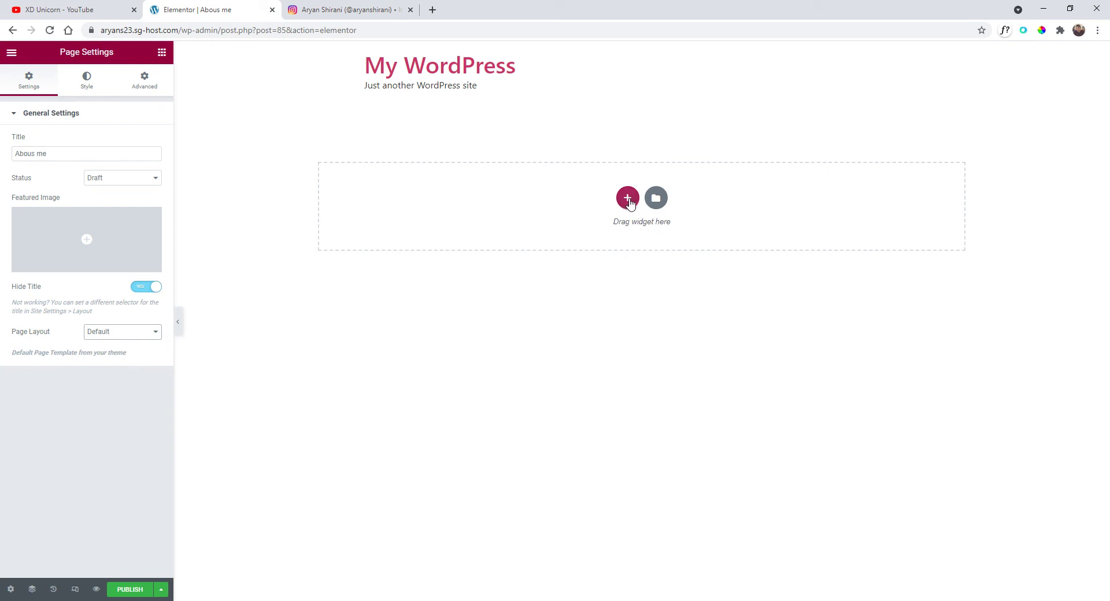
- Add a single-column section and place a Shortcode widget, found by searching 'shor', in it
{"action": "left_click", "coordinate": [628, 199]}
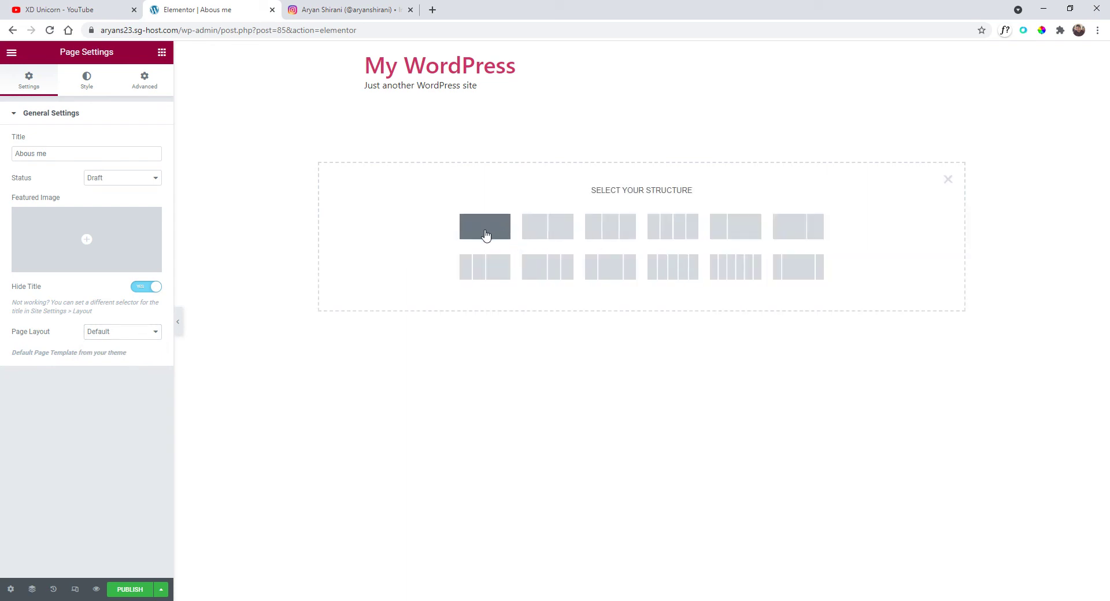
{"action": "left_click", "coordinate": [486, 234]}
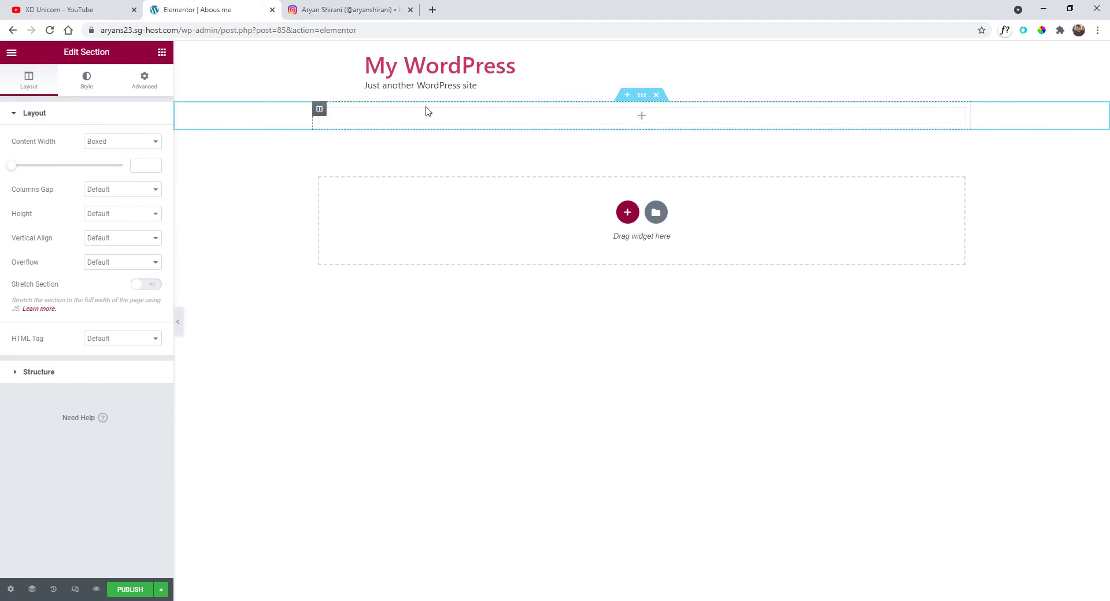
{"action": "left_click", "coordinate": [646, 118]}
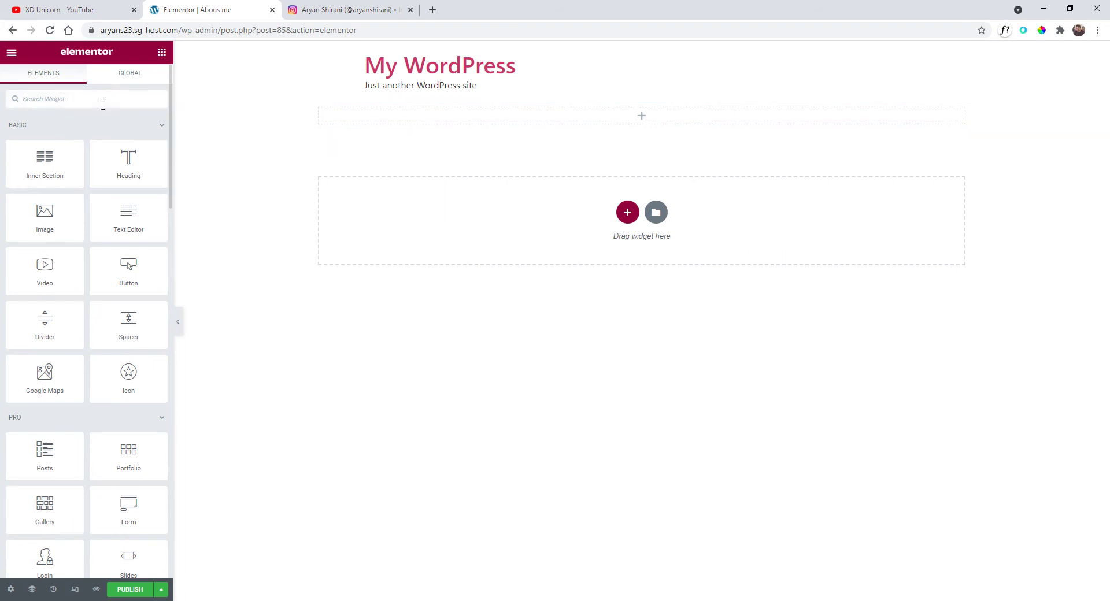
{"action": "type", "text": "short"}
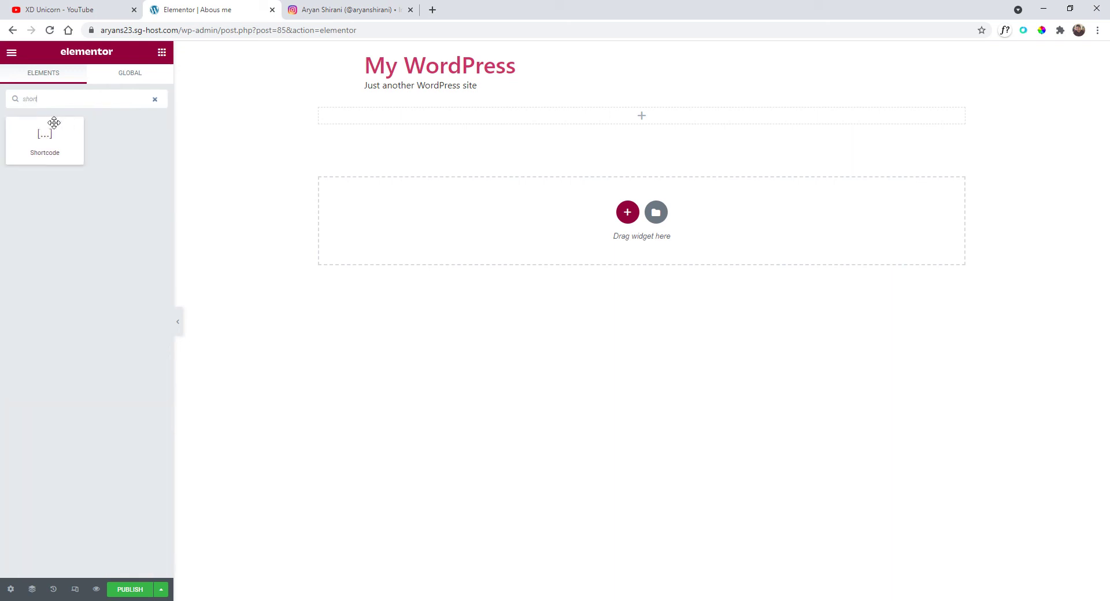
{"action": "left_click_drag", "start_coordinate": [44, 137], "coordinate": [657, 116]}
{"action": "right_click", "coordinate": [656, 116]}
- Paste [instagram feed="84"] into the Shortcode widget's shortcode box
{"action": "left_click", "coordinate": [617, 124]}
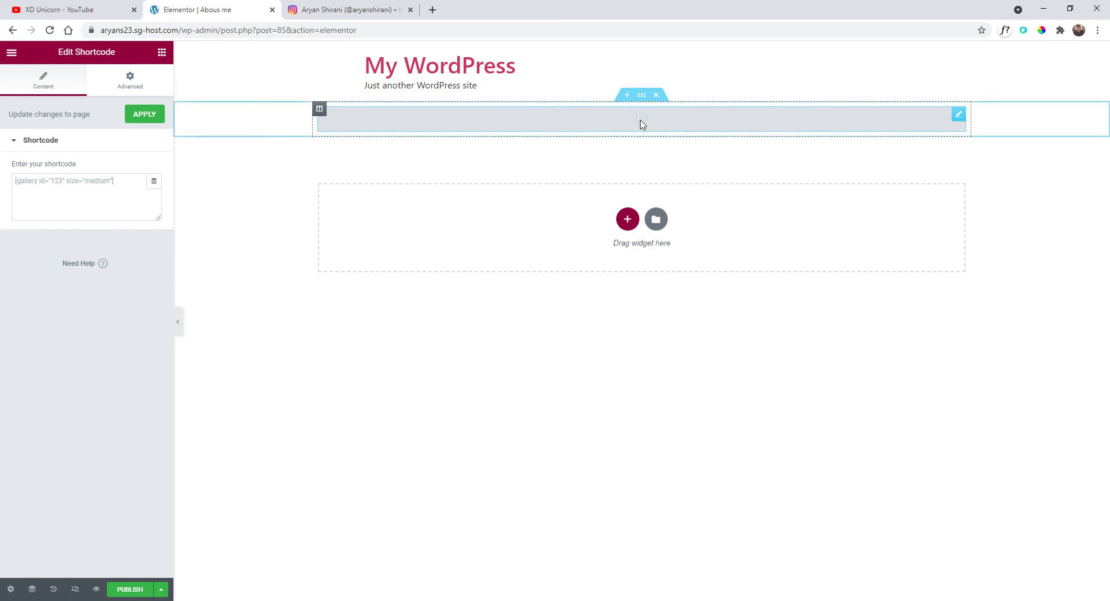
{"action": "left_click", "coordinate": [83, 183]}
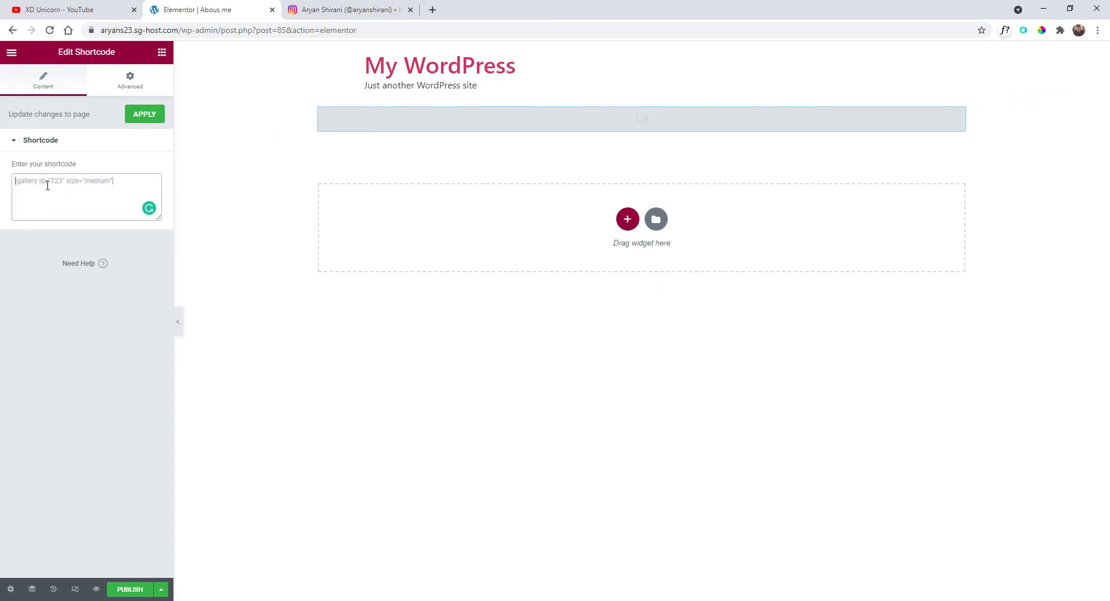
{"action": "right_click", "coordinate": [69, 186]}
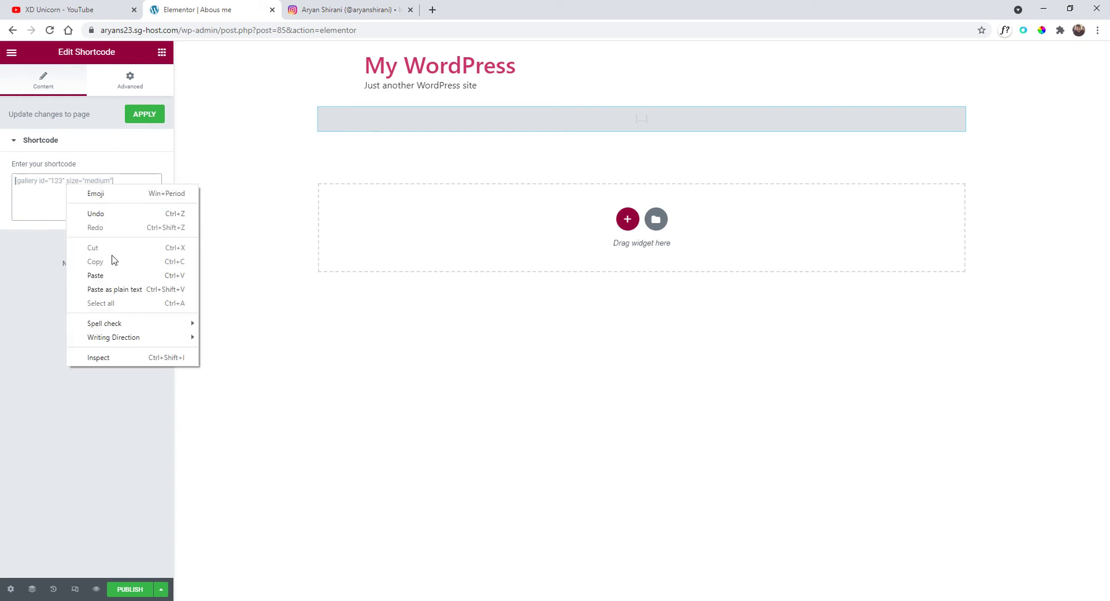
{"action": "left_click", "coordinate": [116, 267]}
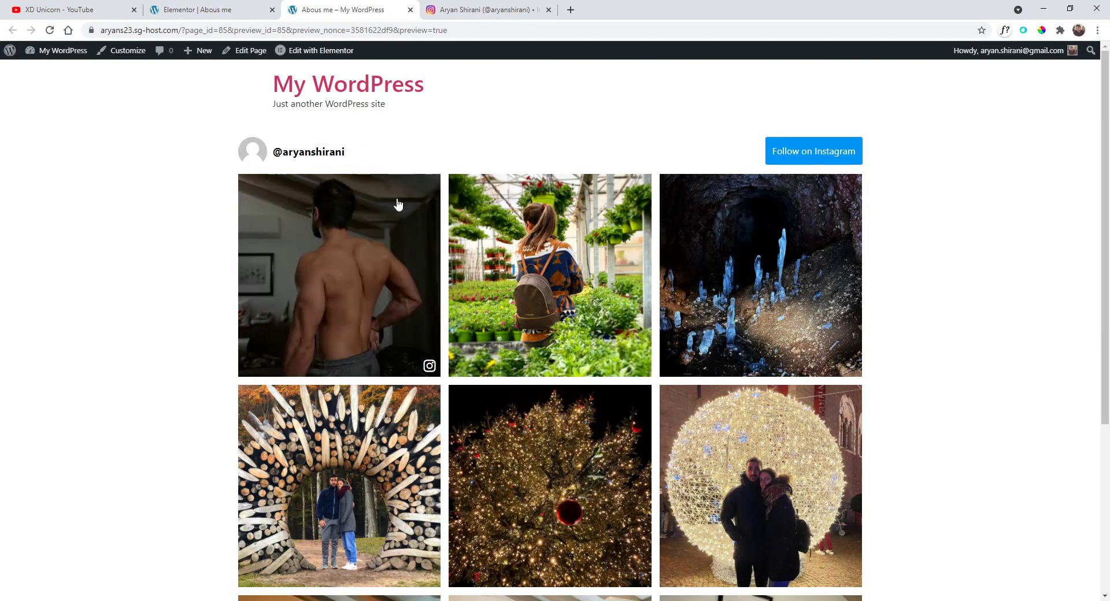
- Load more photos into the Instagram grid on the page preview
{"action": "scroll", "coordinate": [630, 224], "scroll_direction": "down", "scroll_amount": 4}
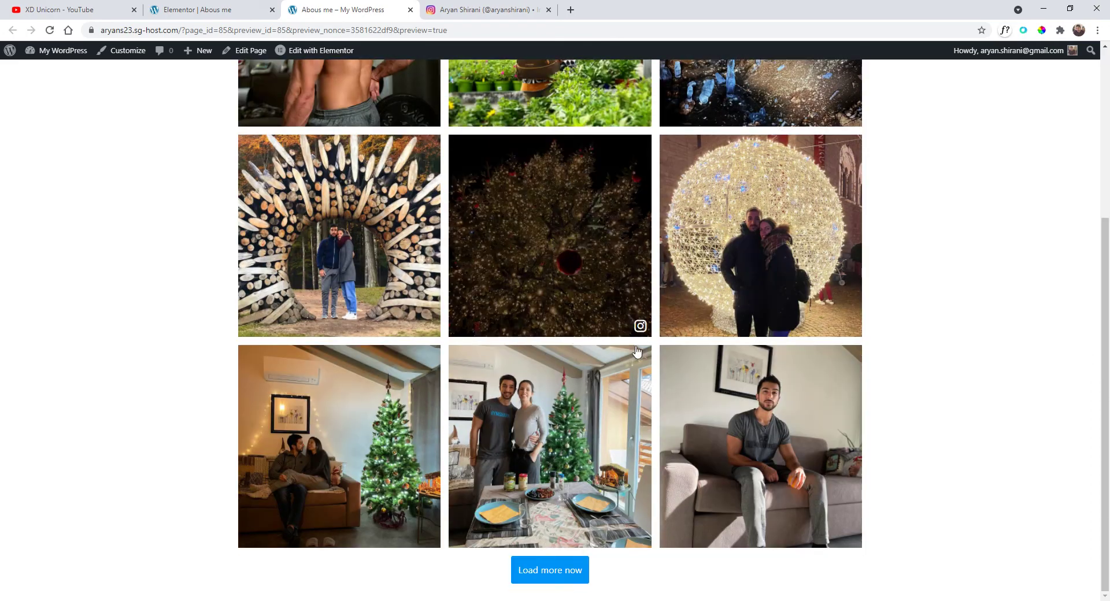
{"action": "scroll", "coordinate": [555, 358], "scroll_direction": "up", "scroll_amount": 4}
{"action": "scroll", "coordinate": [565, 258], "scroll_direction": "down", "scroll_amount": 4}
{"action": "left_click", "coordinate": [550, 571]}
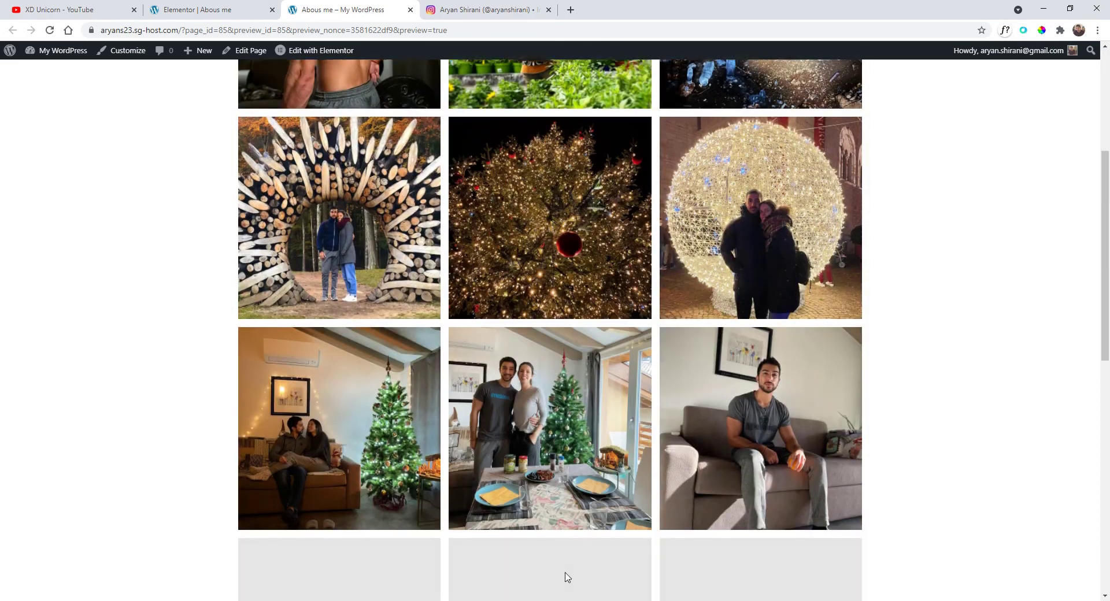
{"action": "scroll", "coordinate": [582, 398], "scroll_direction": "up", "scroll_amount": 6}
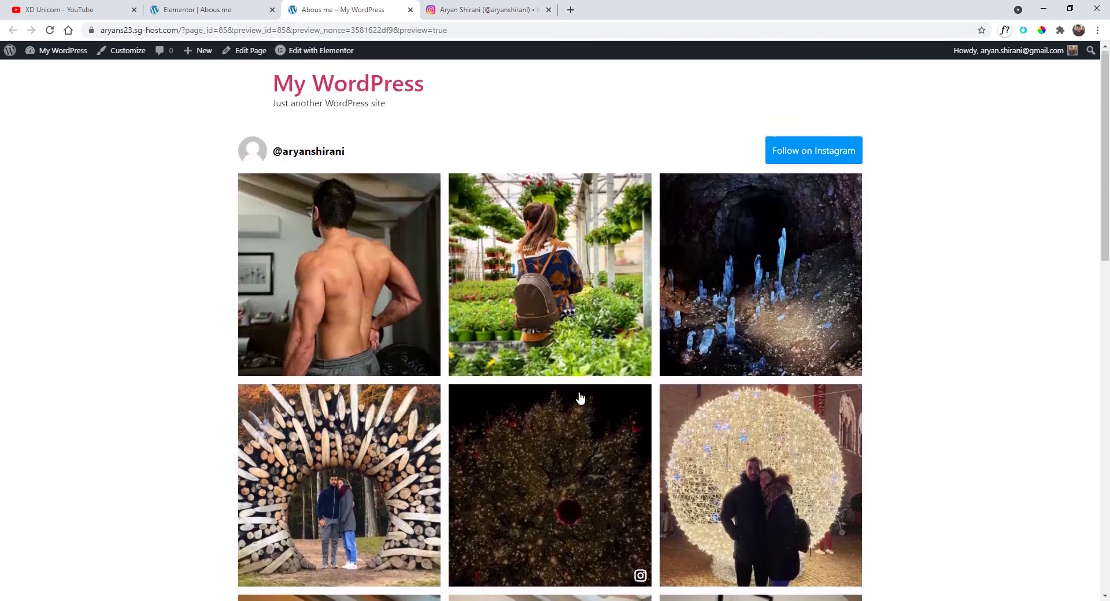
- Open the greenhouse photo in the lightbox, step through five next photos, then close it
{"action": "left_click", "coordinate": [573, 281]}
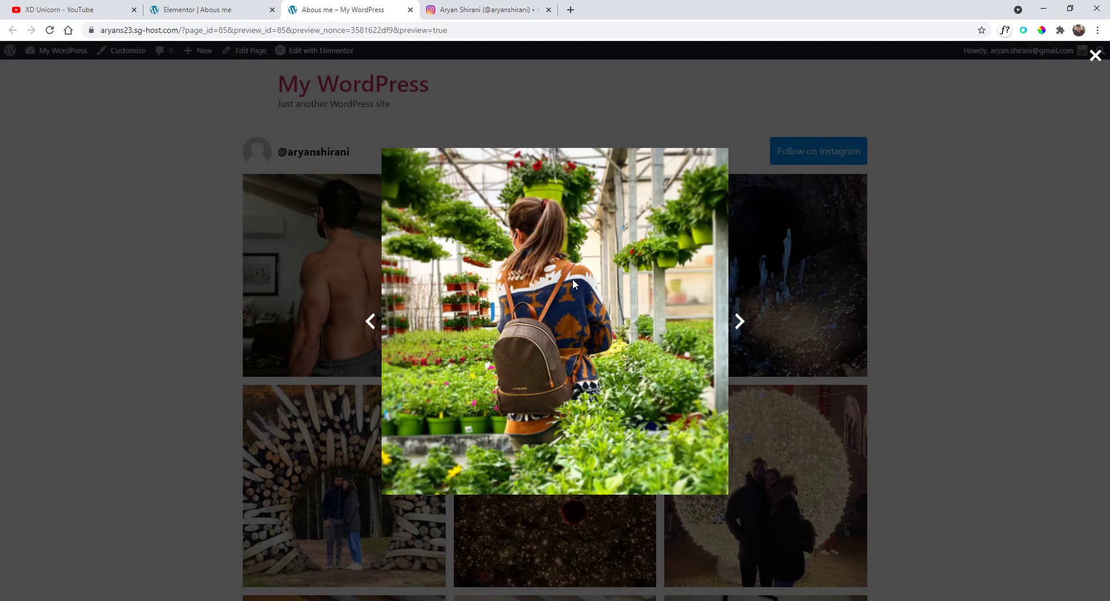
{"action": "left_click", "coordinate": [742, 327]}
{"action": "left_click", "coordinate": [744, 330]}
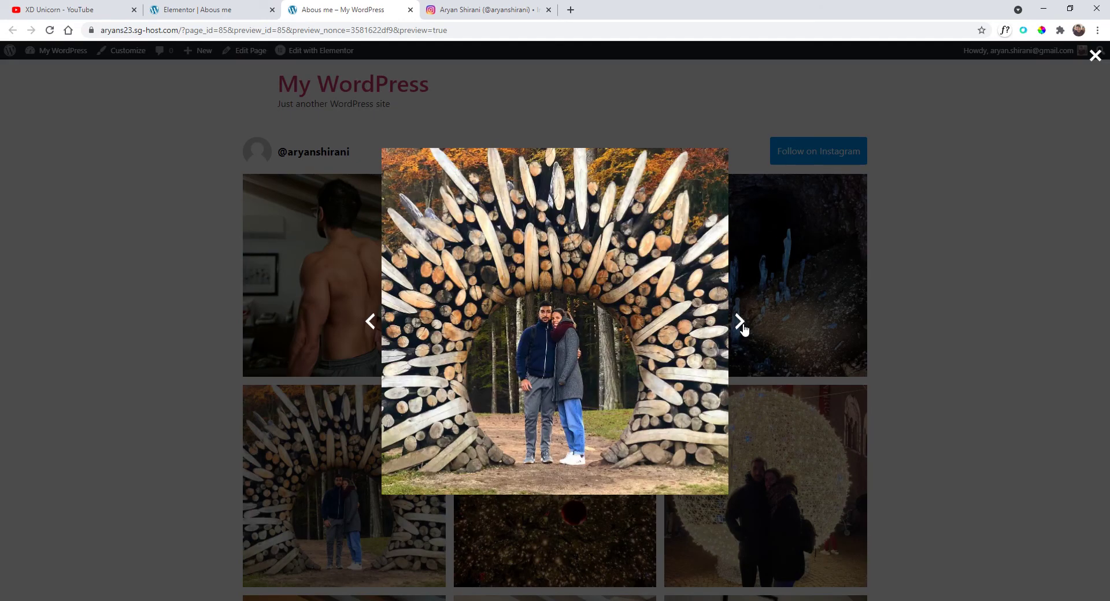
{"action": "left_click", "coordinate": [744, 329]}
{"action": "left_click", "coordinate": [744, 329]}
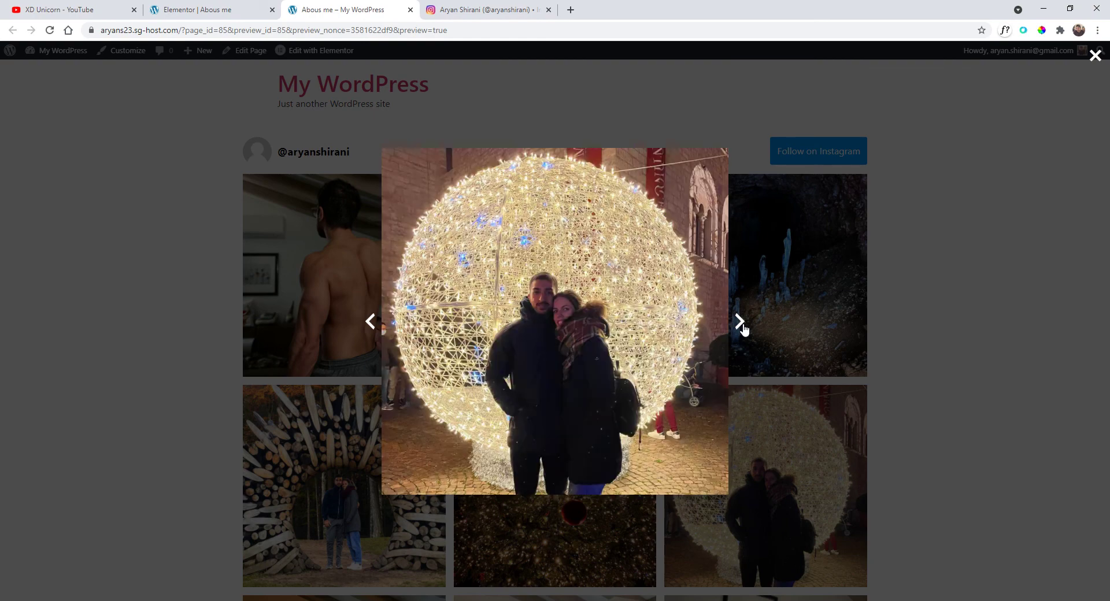
{"action": "left_click", "coordinate": [744, 330]}
{"action": "left_click", "coordinate": [931, 269]}
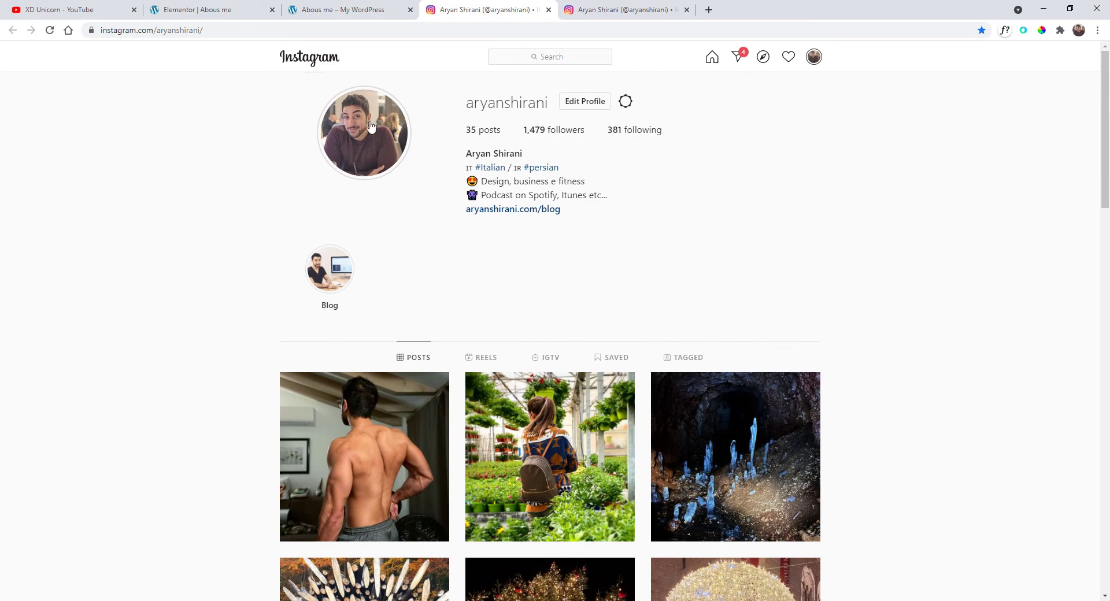
- Scroll through the Abous me preview to review the full photo grid
{"action": "left_click", "coordinate": [356, 10]}
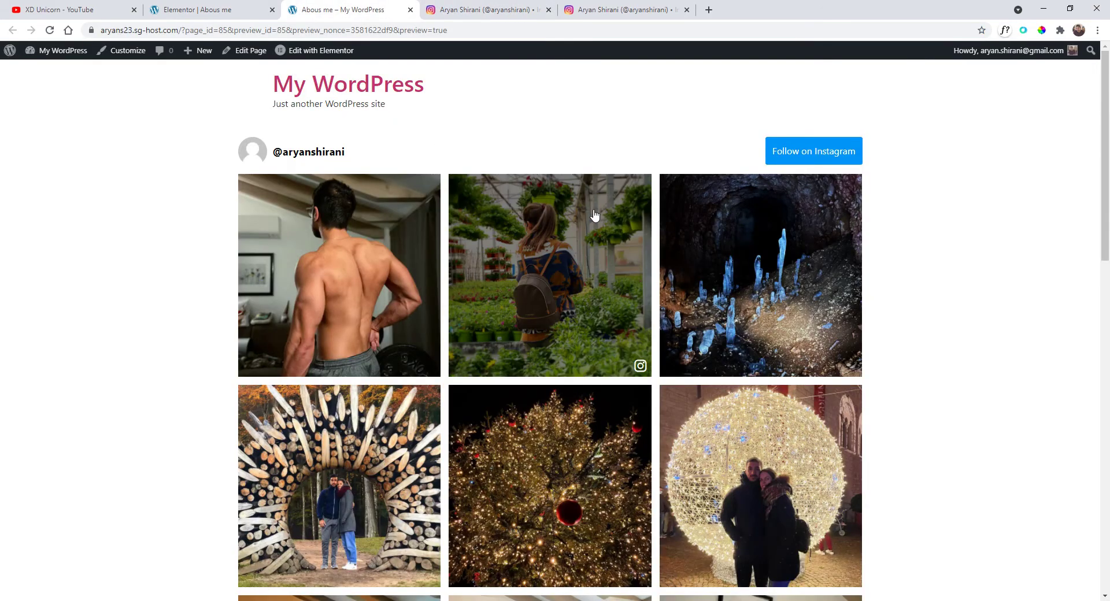
{"action": "scroll", "coordinate": [601, 226], "scroll_direction": "down", "scroll_amount": 10}
{"action": "scroll", "coordinate": [154, 313], "scroll_direction": "down", "scroll_amount": 4}
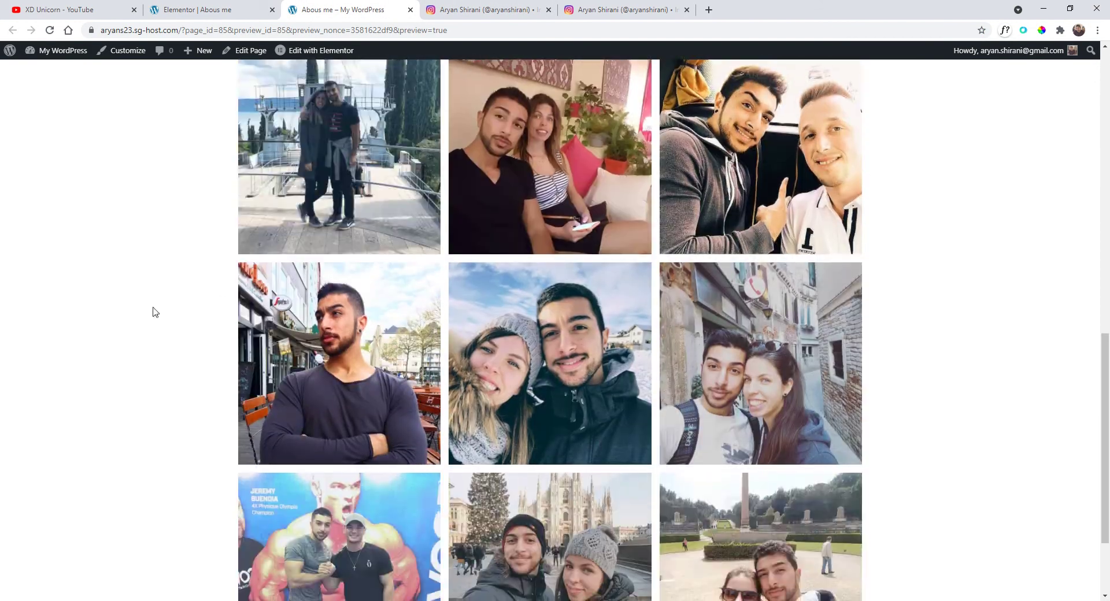
{"action": "scroll", "coordinate": [531, 400], "scroll_direction": "up", "scroll_amount": 10}
{"action": "scroll", "coordinate": [532, 401], "scroll_direction": "up", "scroll_amount": 5}
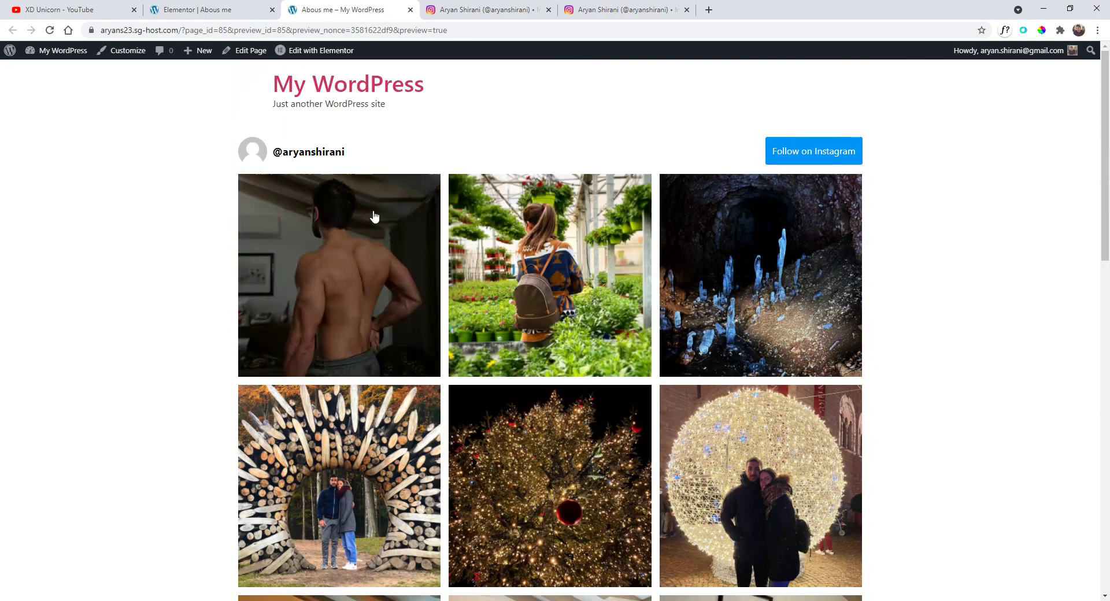
- Return to the Elementor editor and publish the Abous me page
{"action": "left_click", "coordinate": [214, 5]}
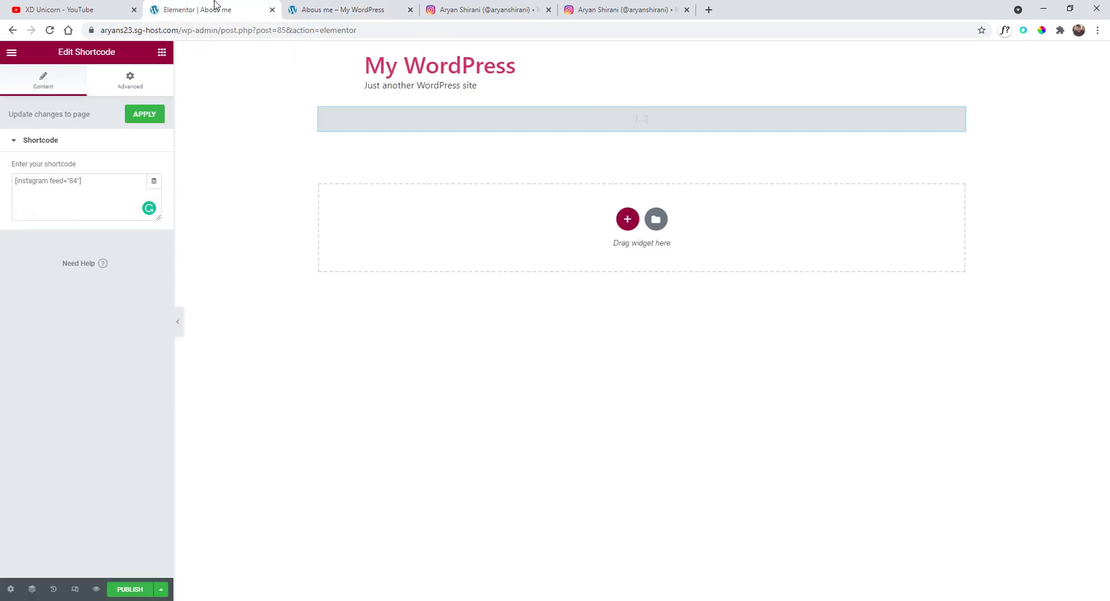
{"action": "left_click", "coordinate": [136, 591]}
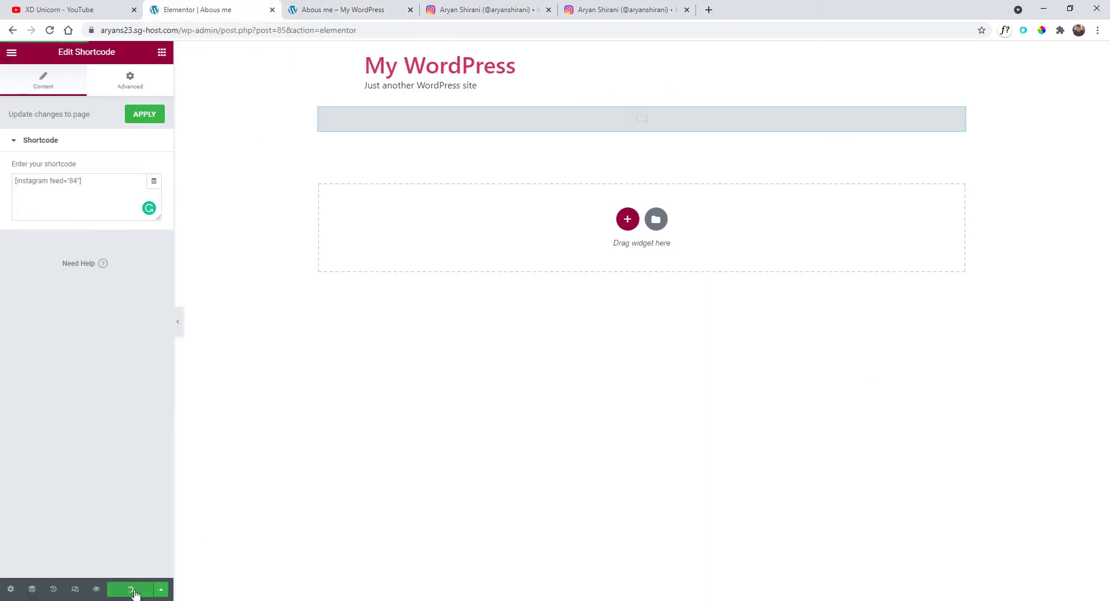